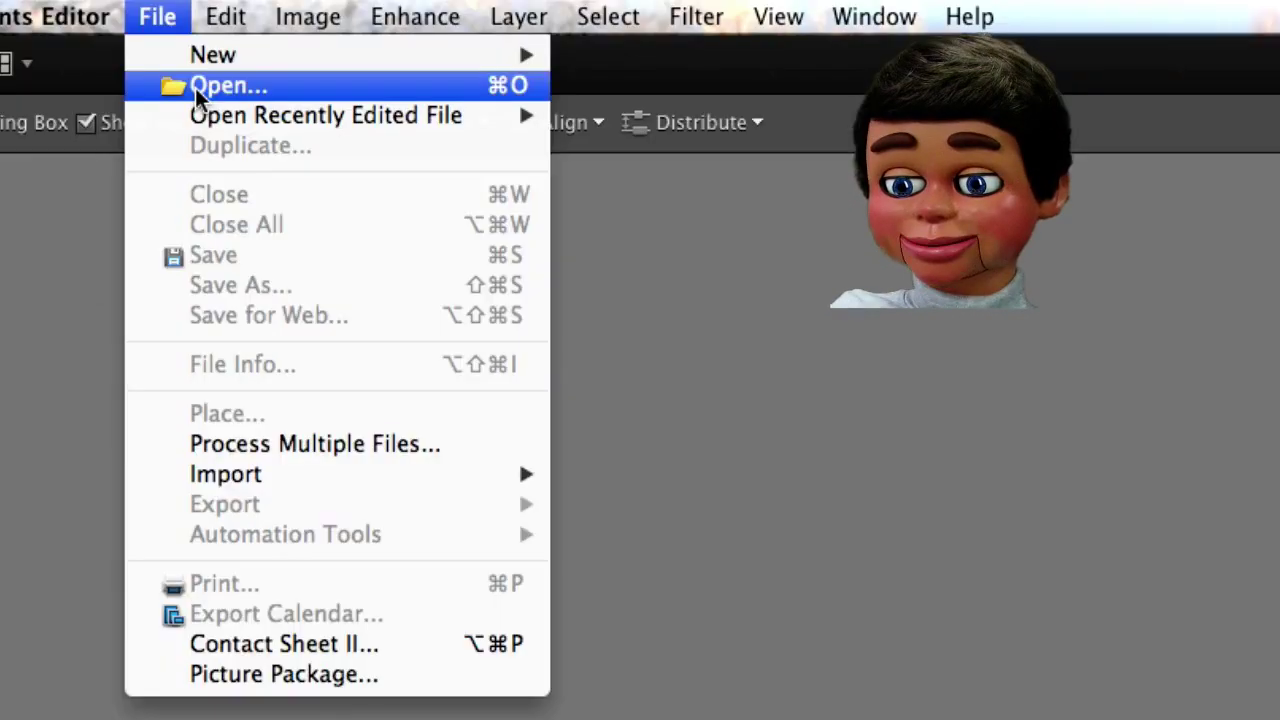
Open InfoPuppet.png from the Thumbnails folder into the Project Bin.
{"action": "left_click", "coordinate": [195, 88]}
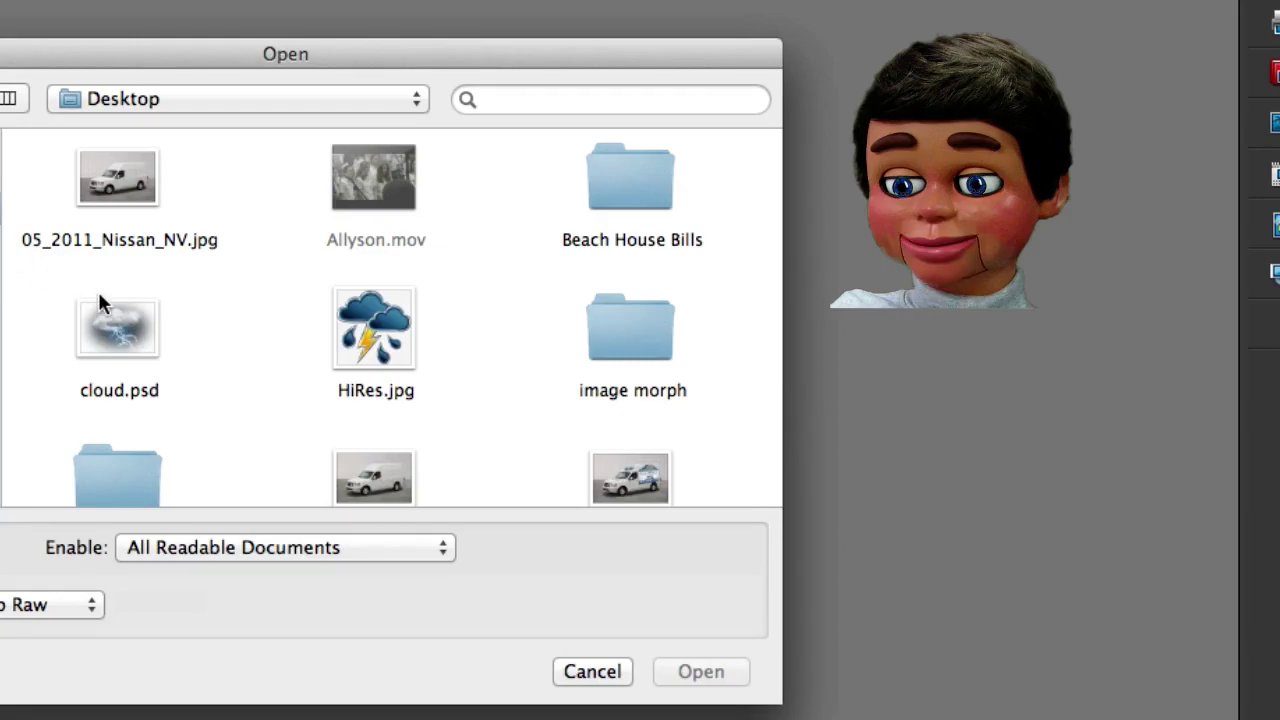
{"action": "scroll", "coordinate": [140, 217], "scroll_direction": "down", "scroll_amount": 5}
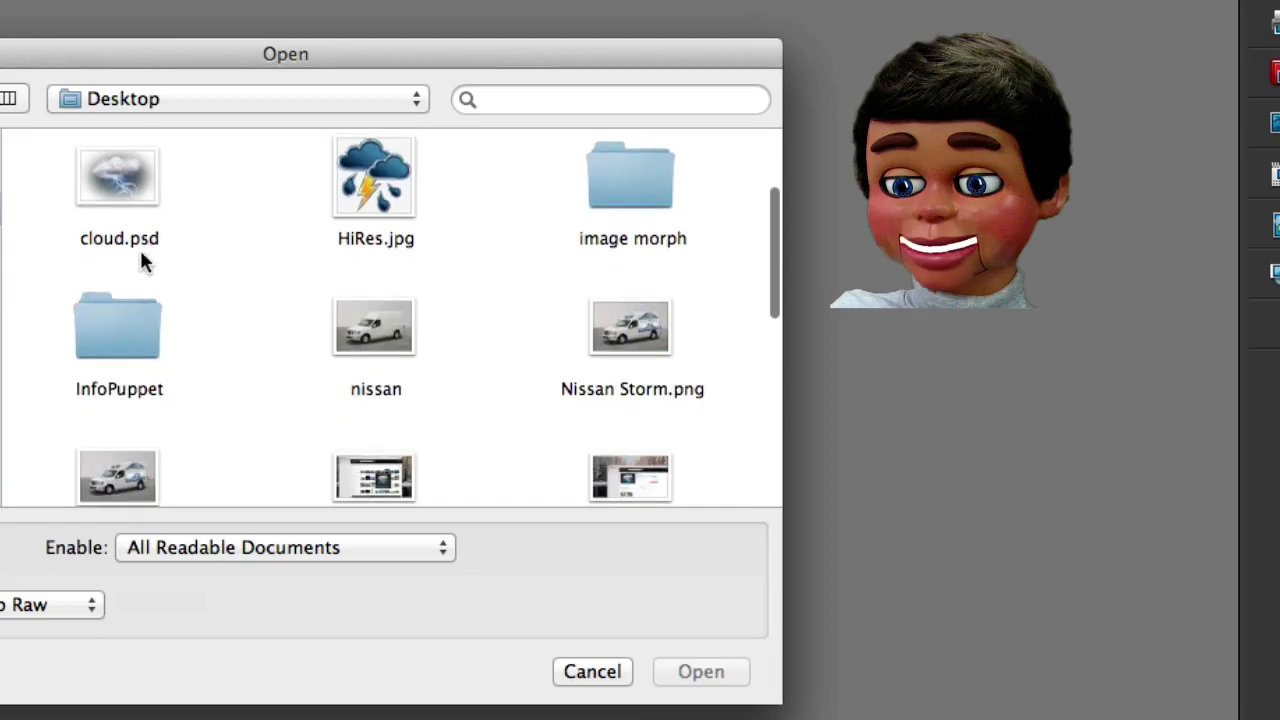
{"action": "double_click", "coordinate": [116, 345]}
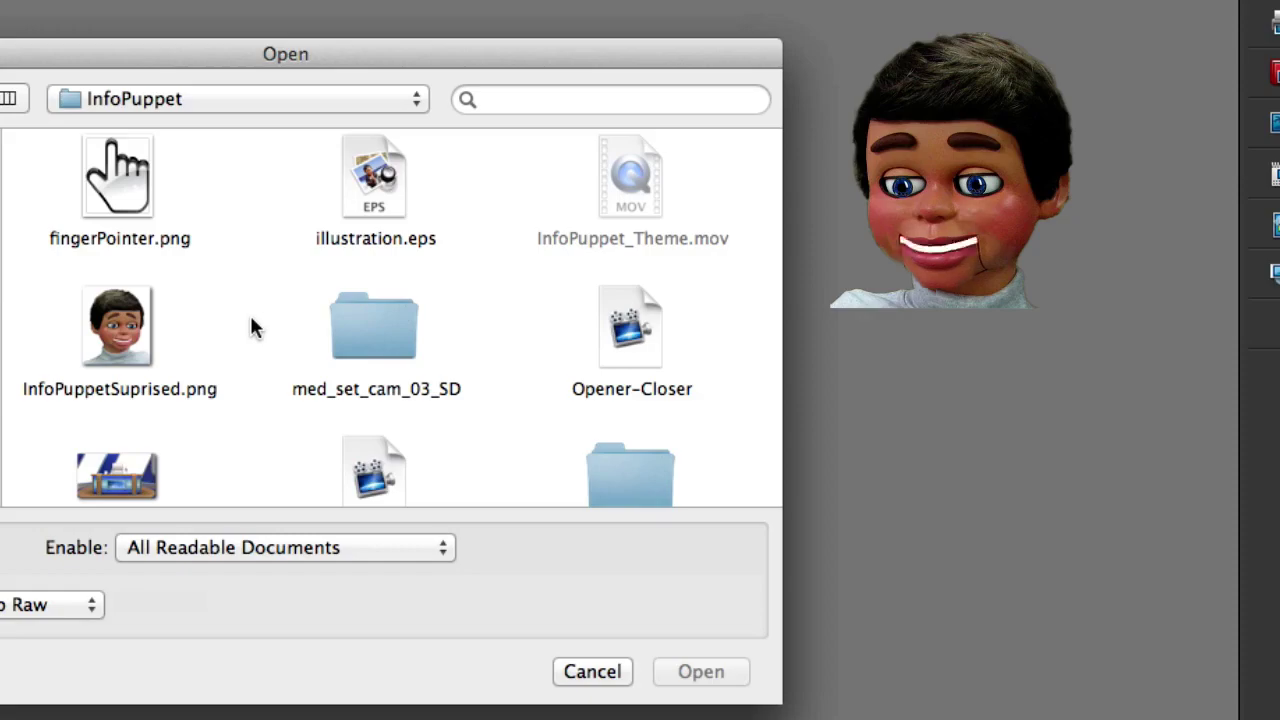
{"action": "scroll", "coordinate": [250, 315], "scroll_direction": "down", "scroll_amount": 1}
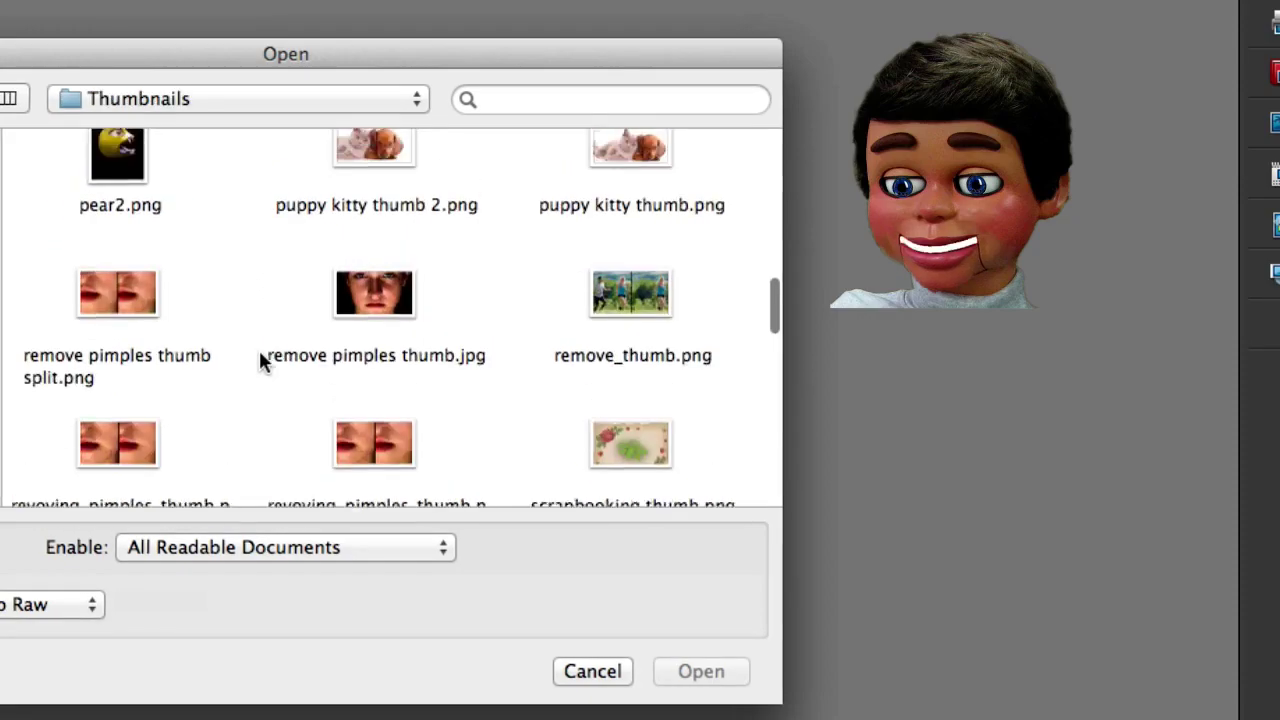
{"action": "scroll", "coordinate": [258, 347], "scroll_direction": "up", "scroll_amount": 3}
{"action": "scroll", "coordinate": [260, 355], "scroll_direction": "up", "scroll_amount": 5}
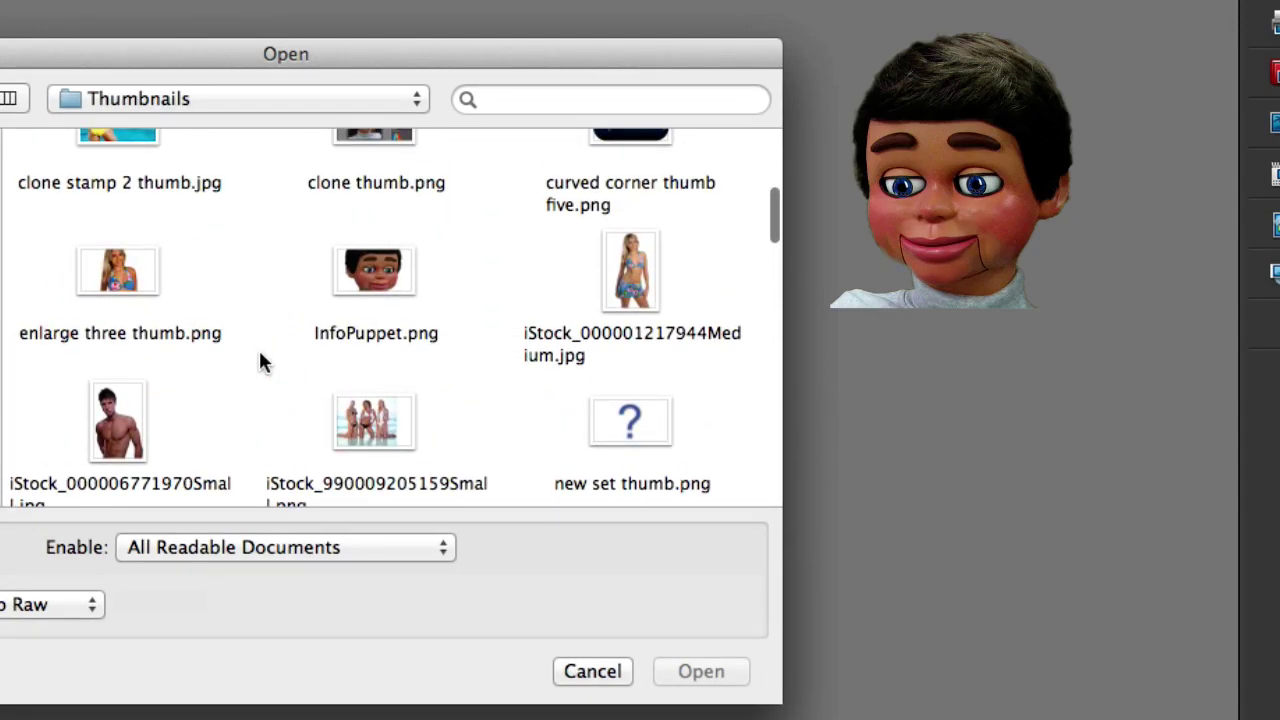
{"action": "scroll", "coordinate": [259, 355], "scroll_direction": "up", "scroll_amount": 3}
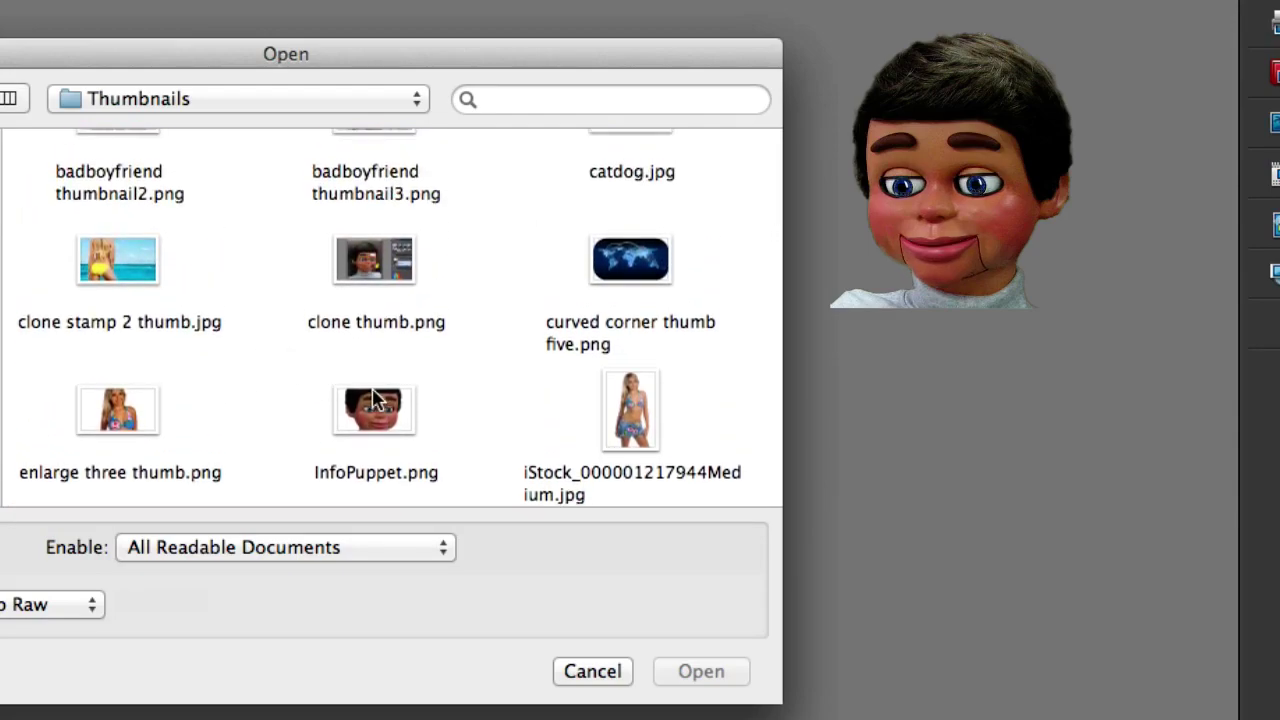
{"action": "left_click", "coordinate": [387, 405]}
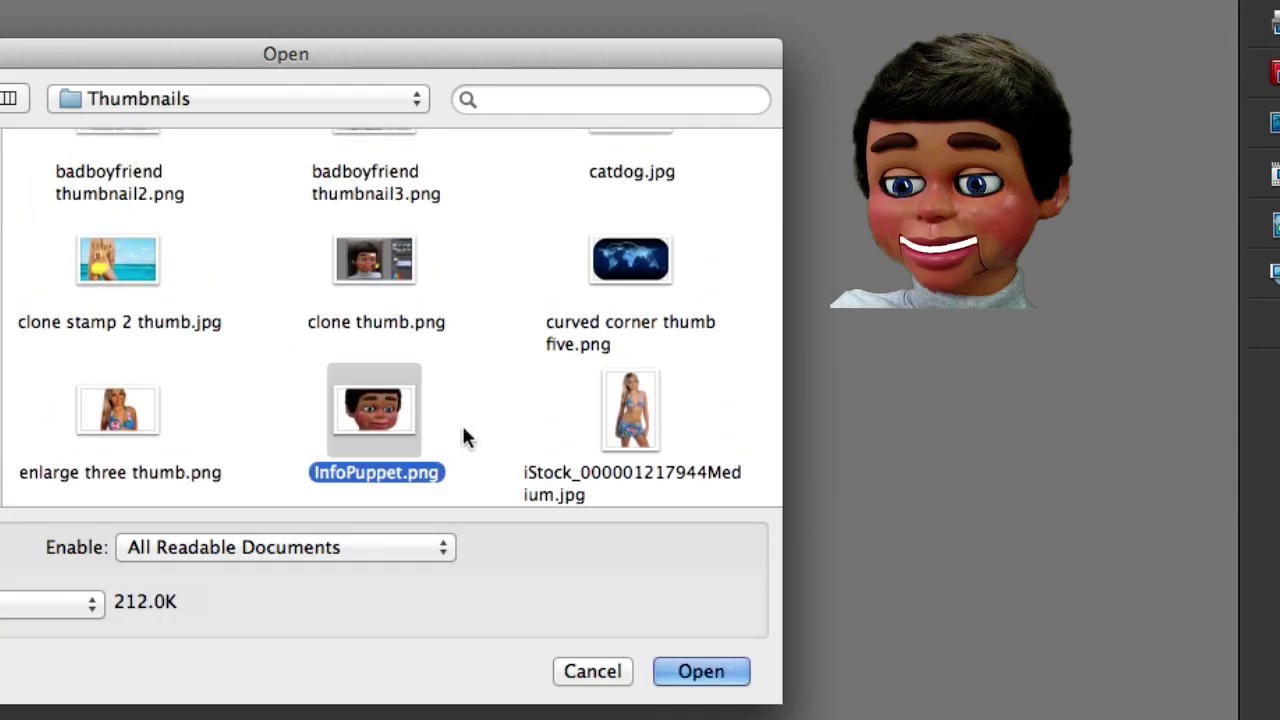
{"action": "left_click", "coordinate": [701, 672]}
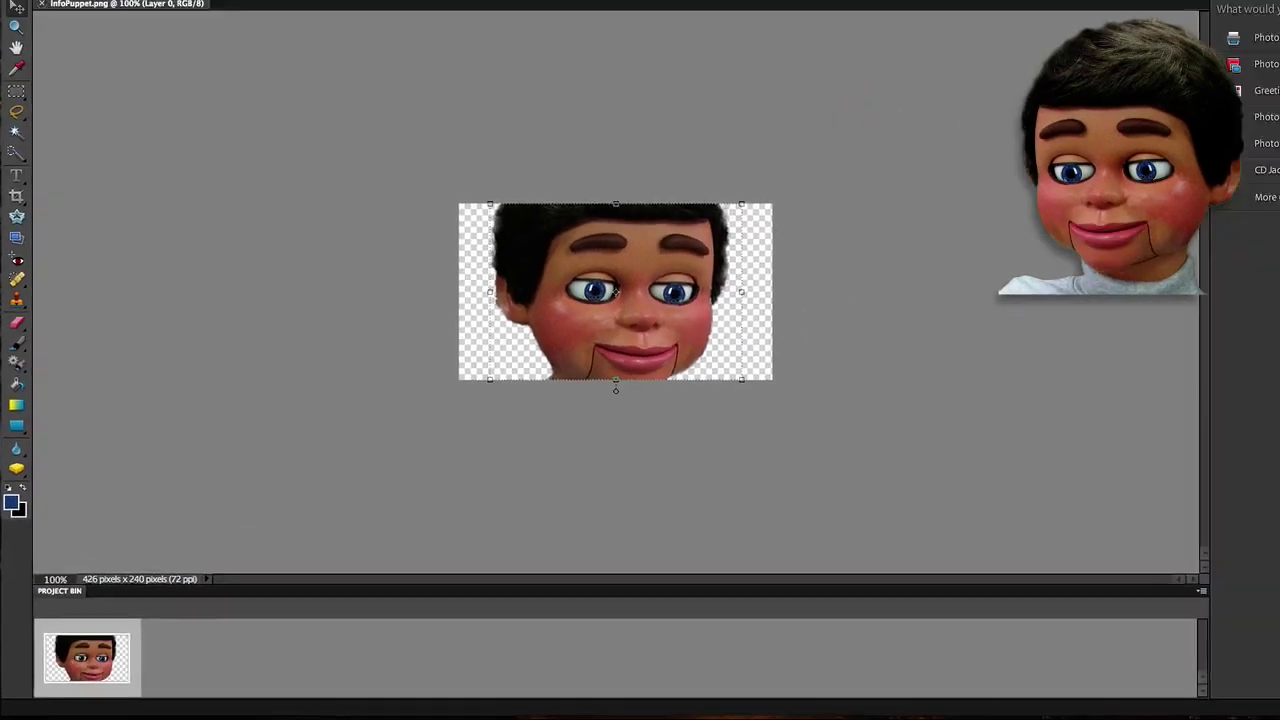
Open badboyfriend thumbnail2.png, Animation Thumb.png and clone stamp 2 thumb.jpg.
{"action": "left_click", "coordinate": [219, 7]}
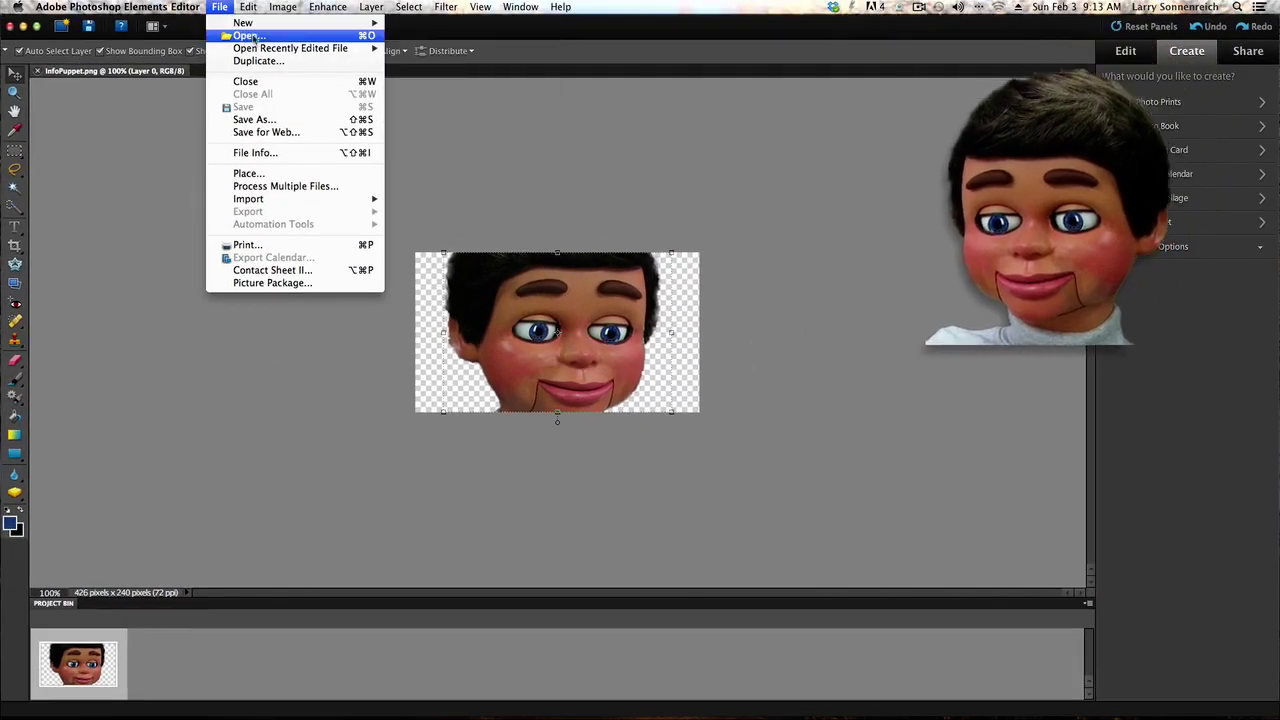
{"action": "left_click", "coordinate": [240, 34]}
{"action": "left_click", "coordinate": [559, 255]}
{"action": "left_click", "coordinate": [838, 413]}
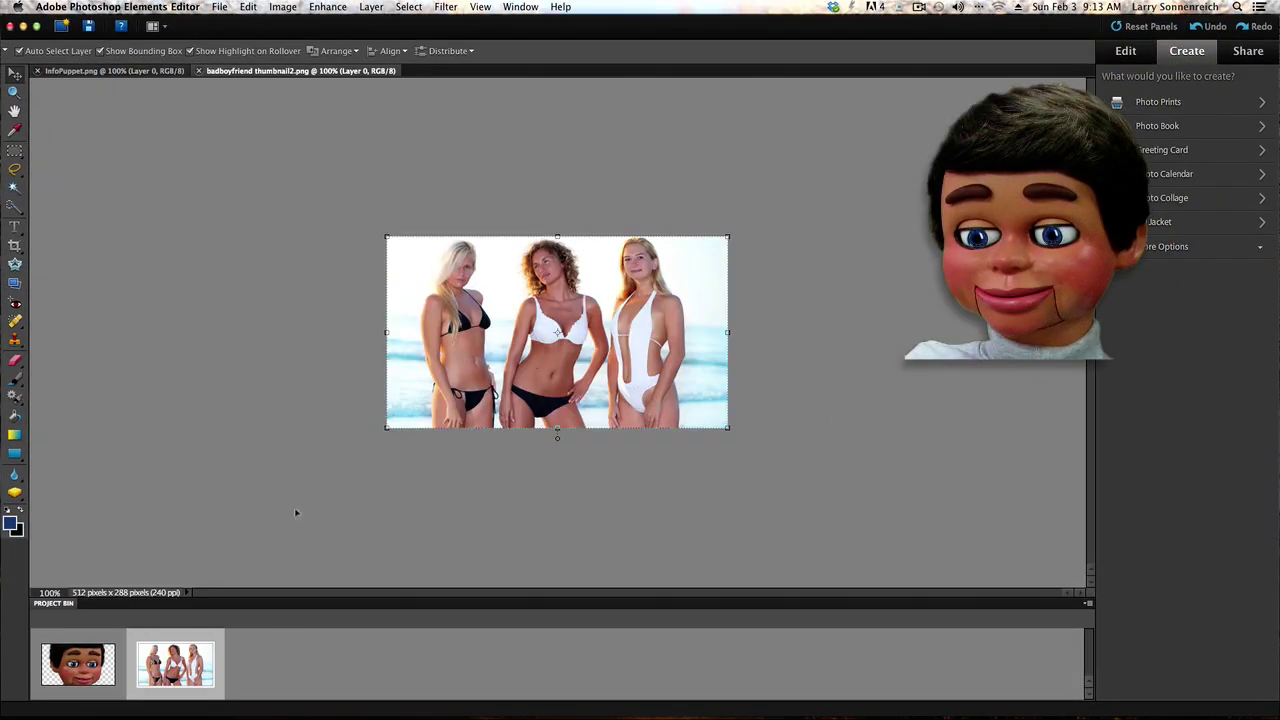
{"action": "left_click", "coordinate": [219, 7]}
{"action": "left_click", "coordinate": [240, 34]}
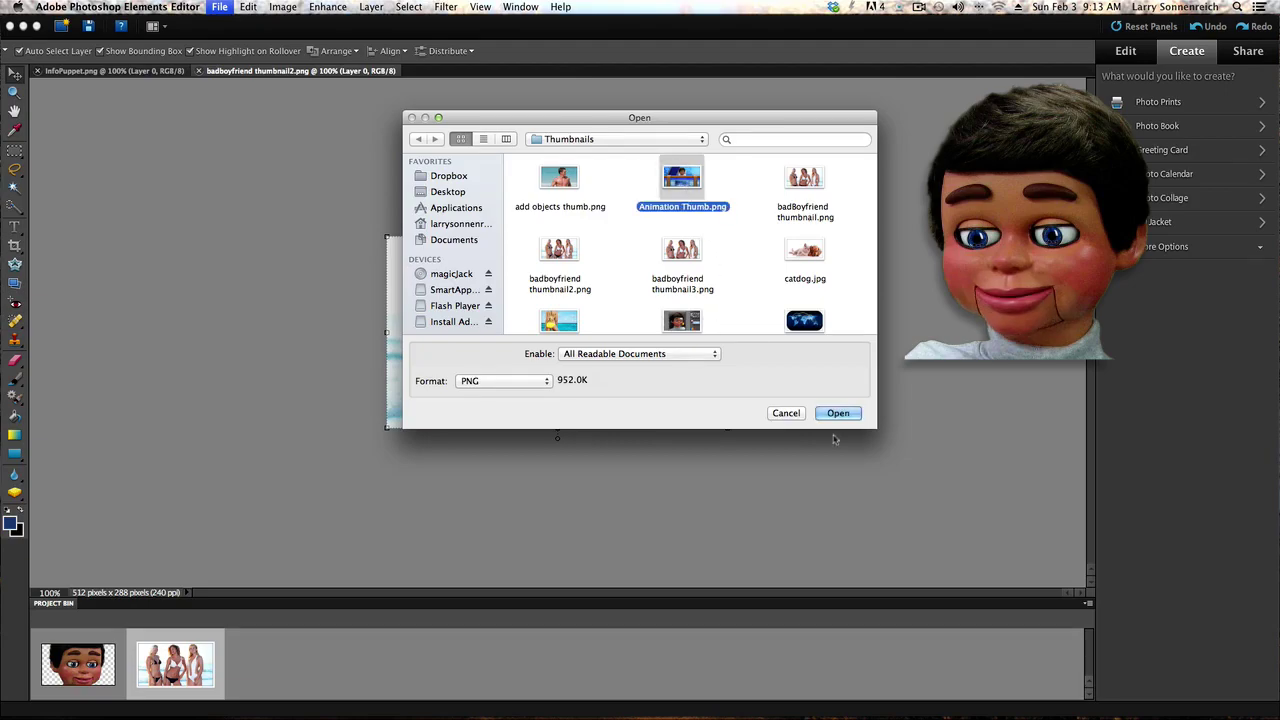
{"action": "left_click", "coordinate": [838, 413]}
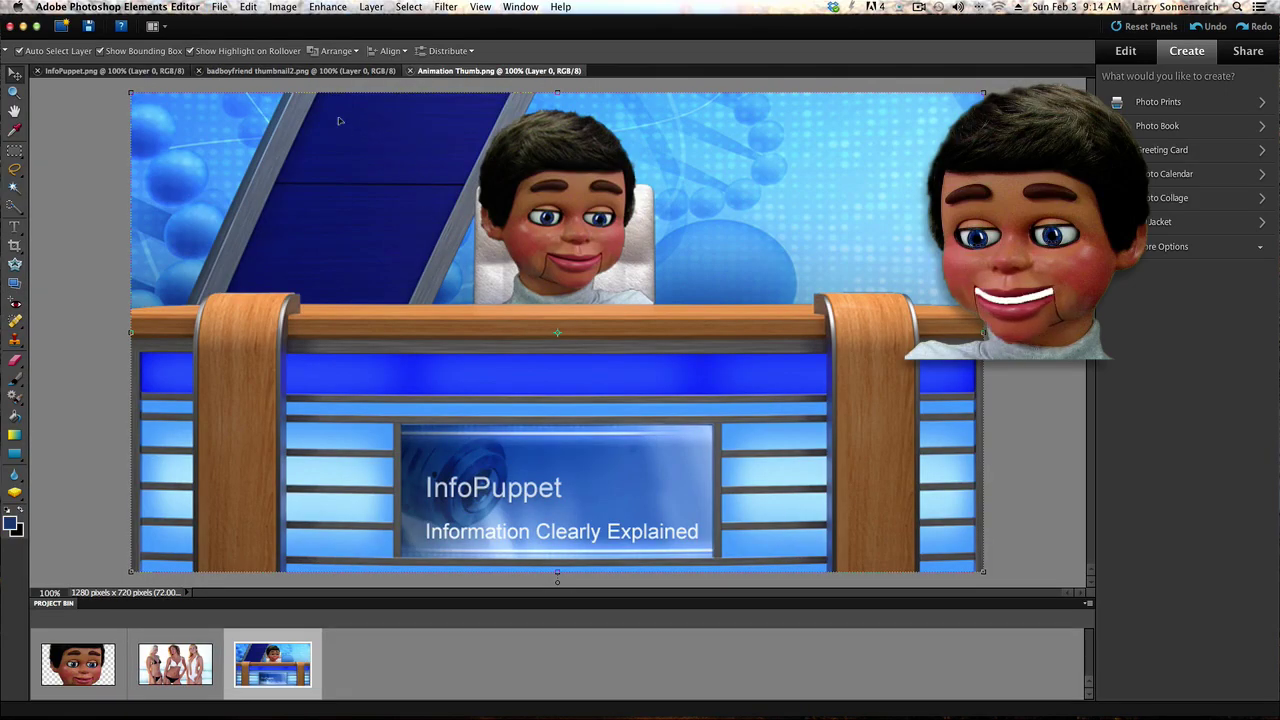
{"action": "left_click", "coordinate": [219, 7]}
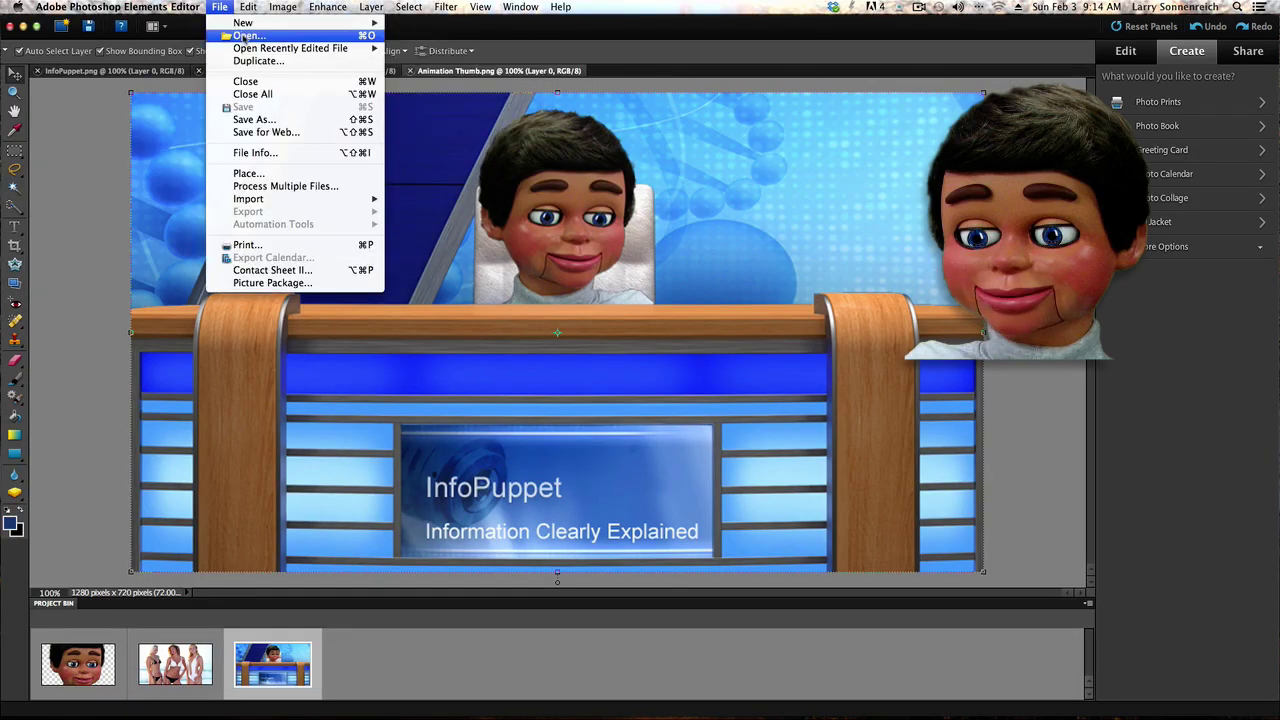
{"action": "left_click", "coordinate": [242, 36]}
{"action": "double_click", "coordinate": [569, 318]}
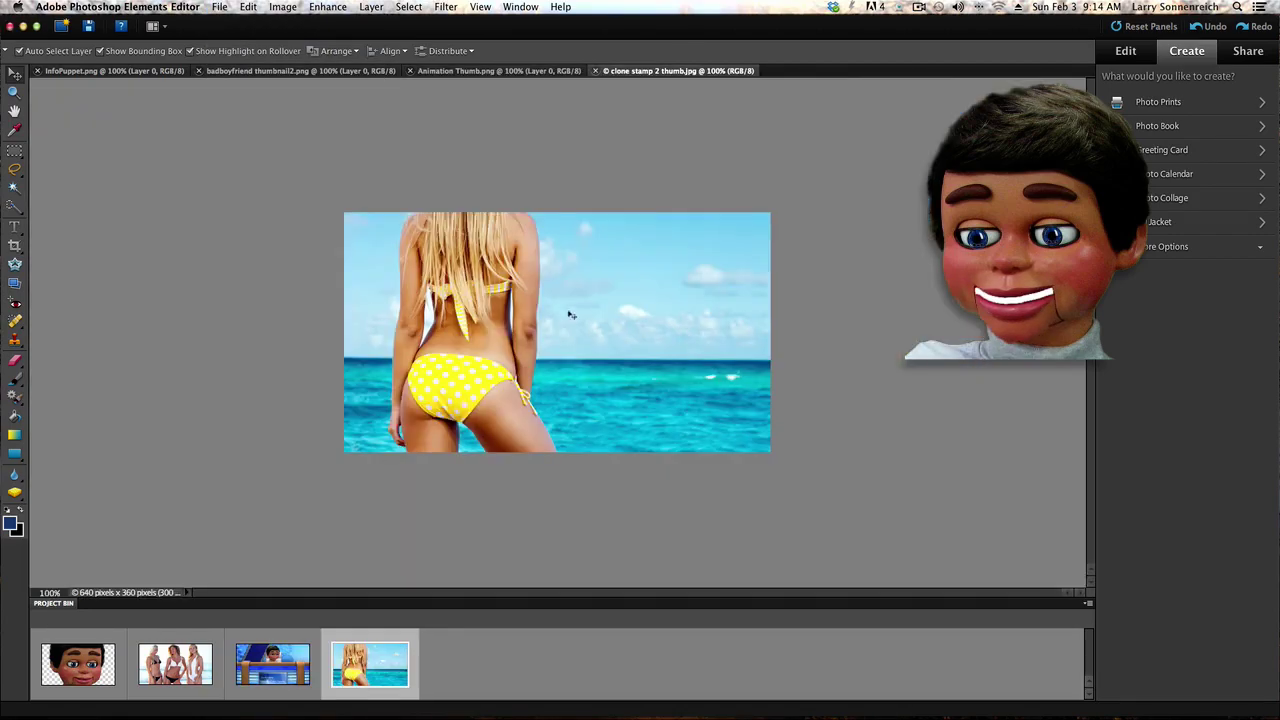
Open clone thumb.png and enlarge three thumb.png.
{"action": "left_click", "coordinate": [219, 7]}
{"action": "left_click", "coordinate": [242, 36]}
{"action": "scroll", "coordinate": [858, 290], "scroll_direction": "down", "scroll_amount": 2}
{"action": "scroll", "coordinate": [858, 290], "scroll_direction": "down", "scroll_amount": 2}
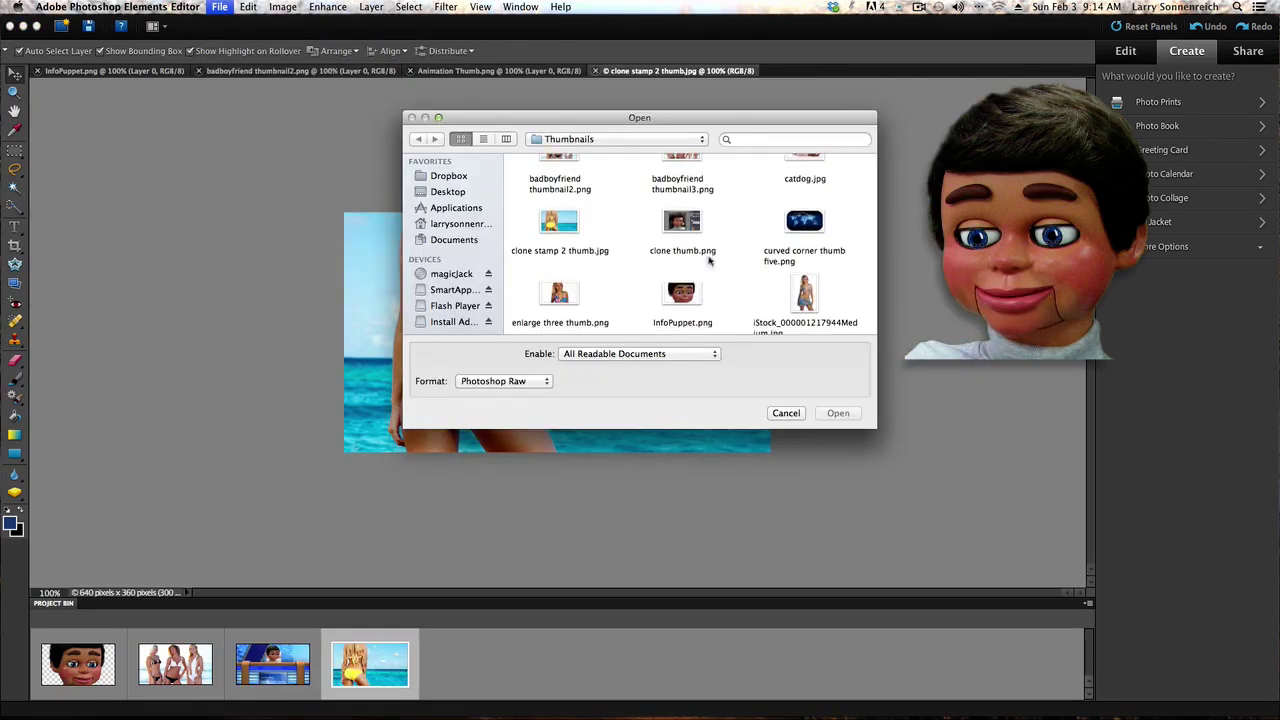
{"action": "double_click", "coordinate": [681, 218]}
{"action": "left_click", "coordinate": [219, 7]}
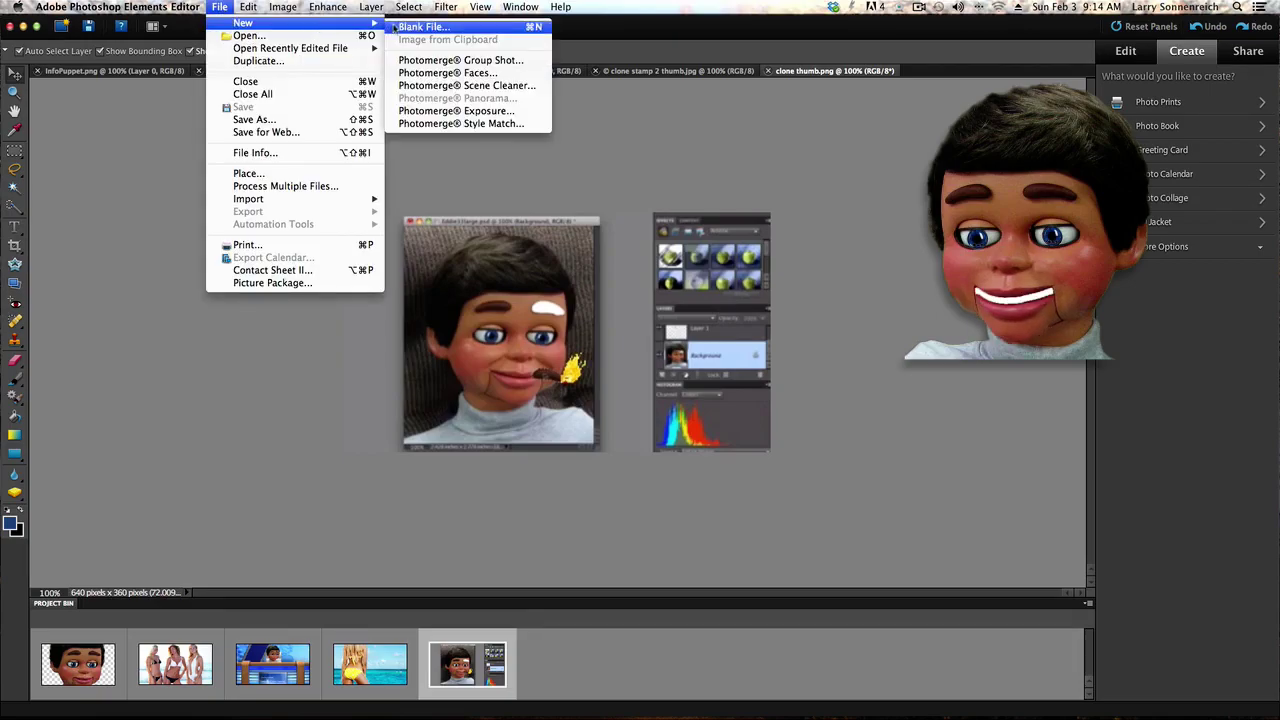
{"action": "left_click", "coordinate": [300, 36]}
{"action": "scroll", "coordinate": [545, 246], "scroll_direction": "down", "scroll_amount": 3}
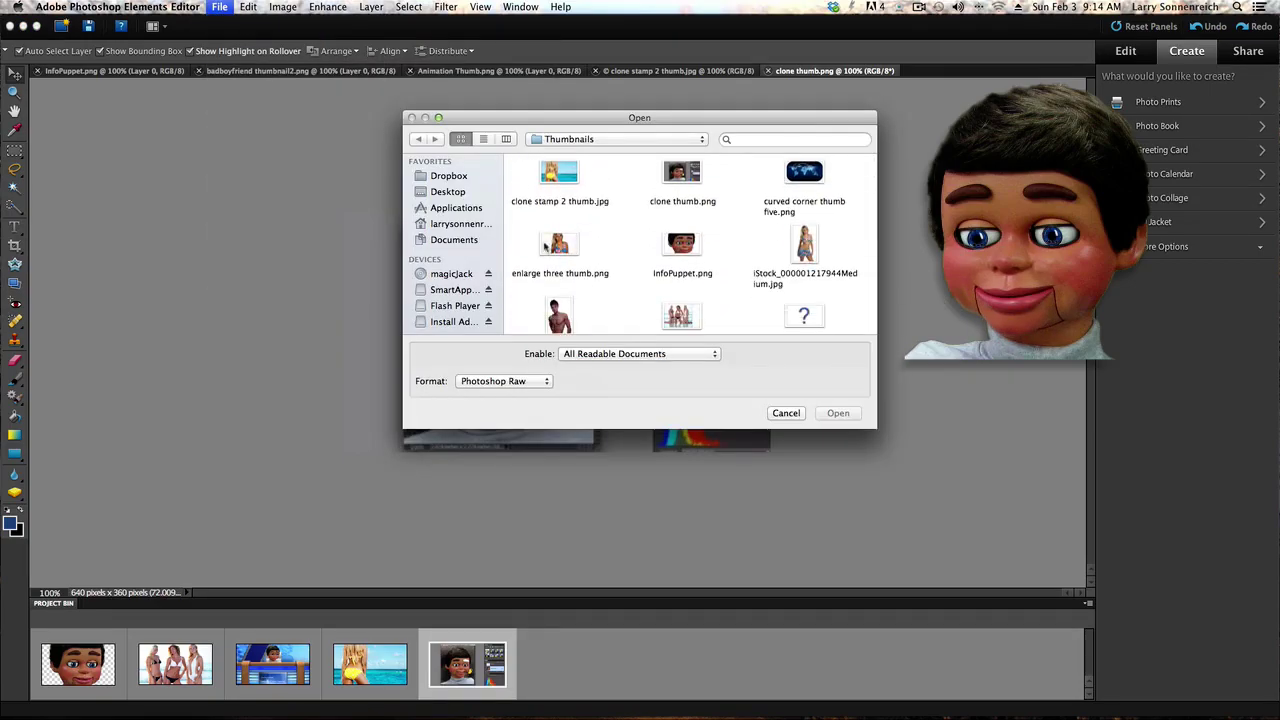
{"action": "left_click", "coordinate": [556, 246]}
{"action": "left_click", "coordinate": [838, 413]}
{"action": "left_click", "coordinate": [219, 7]}
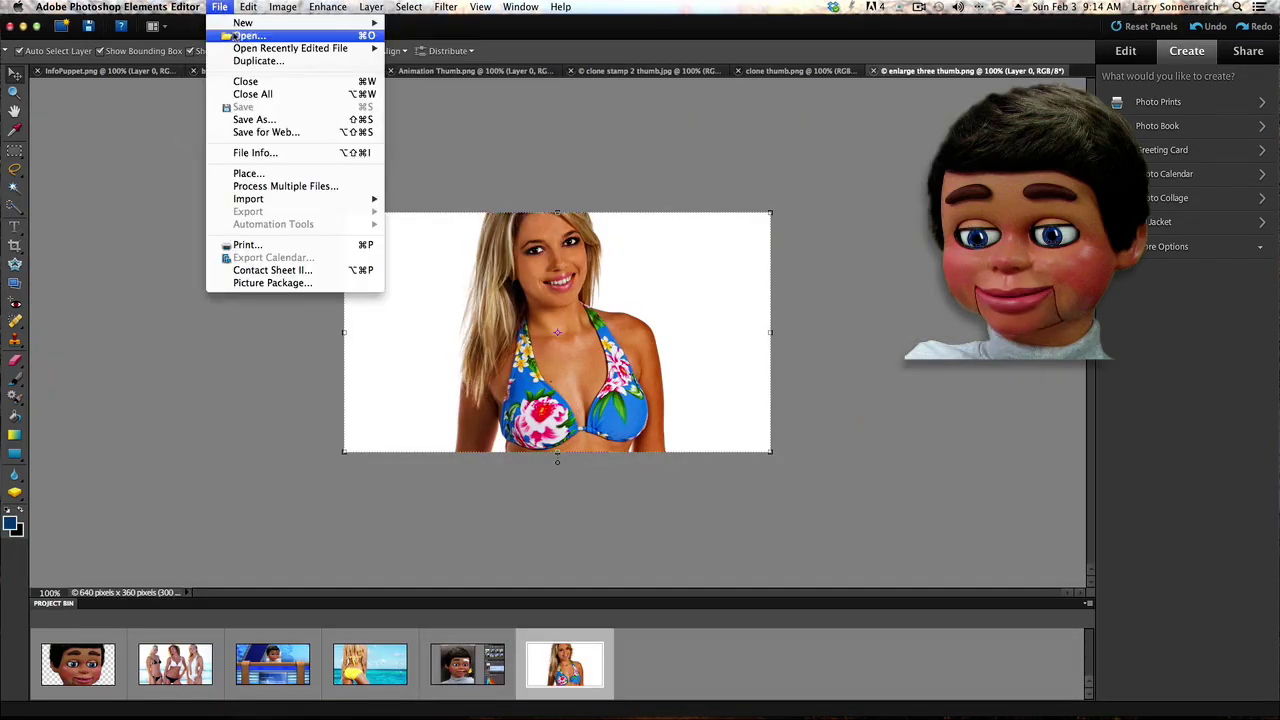
{"action": "left_click", "coordinate": [233, 36]}
{"action": "scroll", "coordinate": [556, 272], "scroll_direction": "down", "scroll_amount": 5}
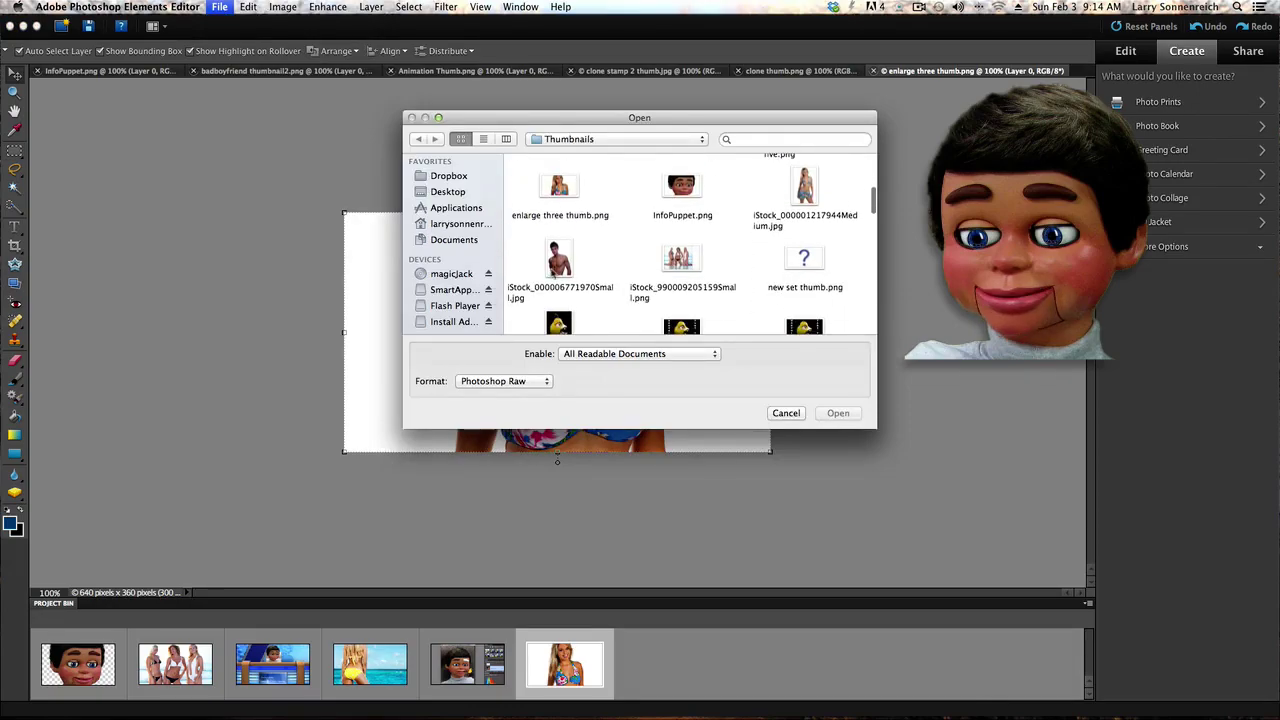
{"action": "left_click", "coordinate": [559, 262]}
{"action": "left_click", "coordinate": [838, 413]}
{"action": "left_click", "coordinate": [219, 7]}
{"action": "left_click", "coordinate": [233, 36]}
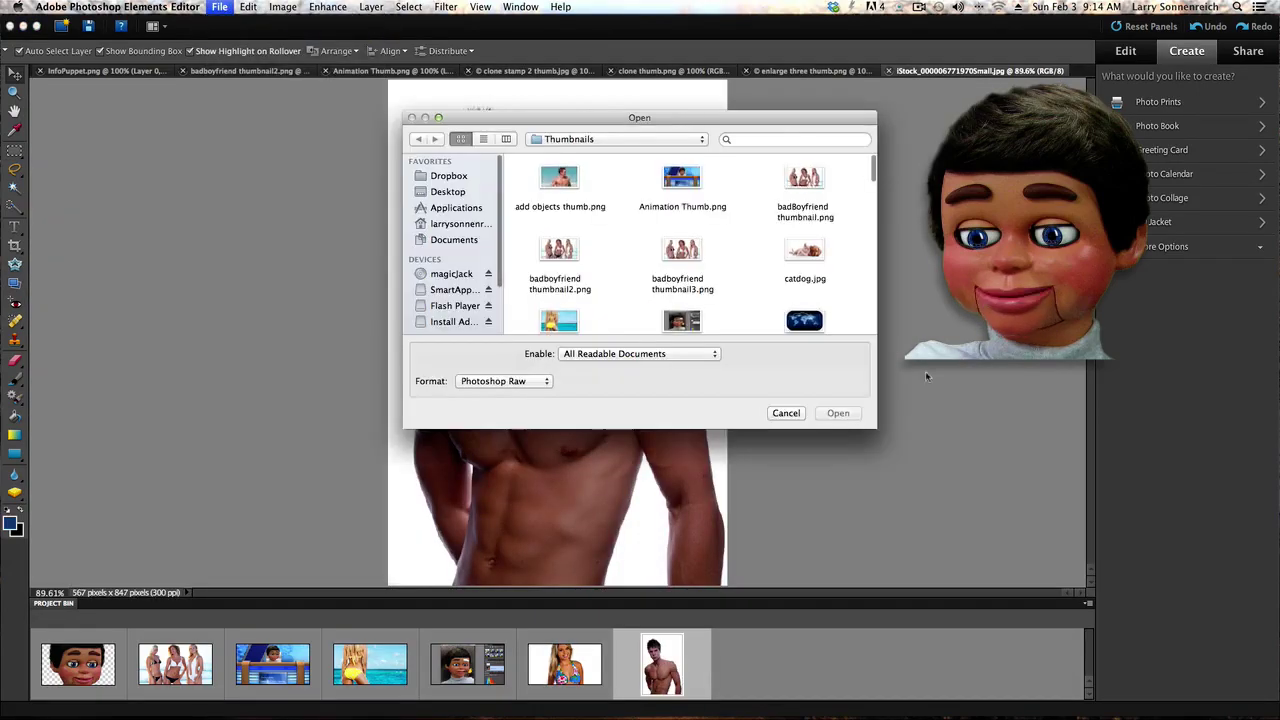
{"action": "scroll", "coordinate": [842, 297], "scroll_direction": "down", "scroll_amount": 8}
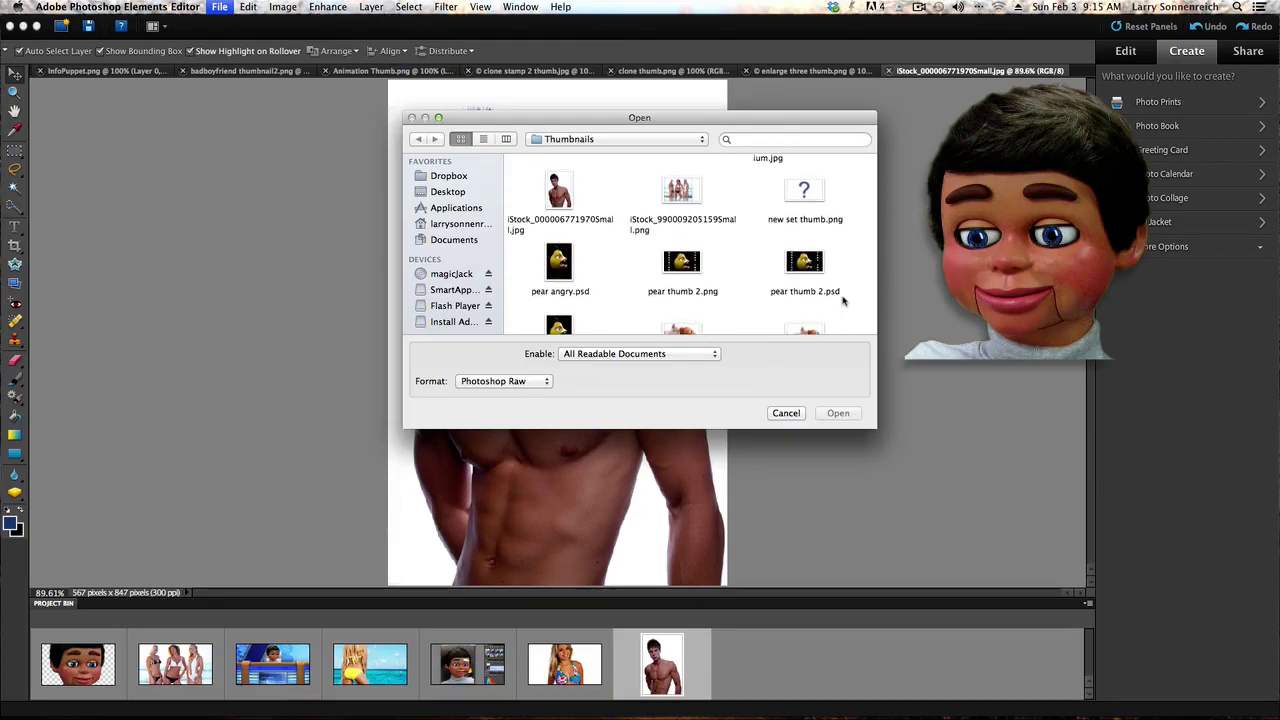
{"action": "left_click", "coordinate": [838, 413]}
{"action": "left_click", "coordinate": [219, 7]}
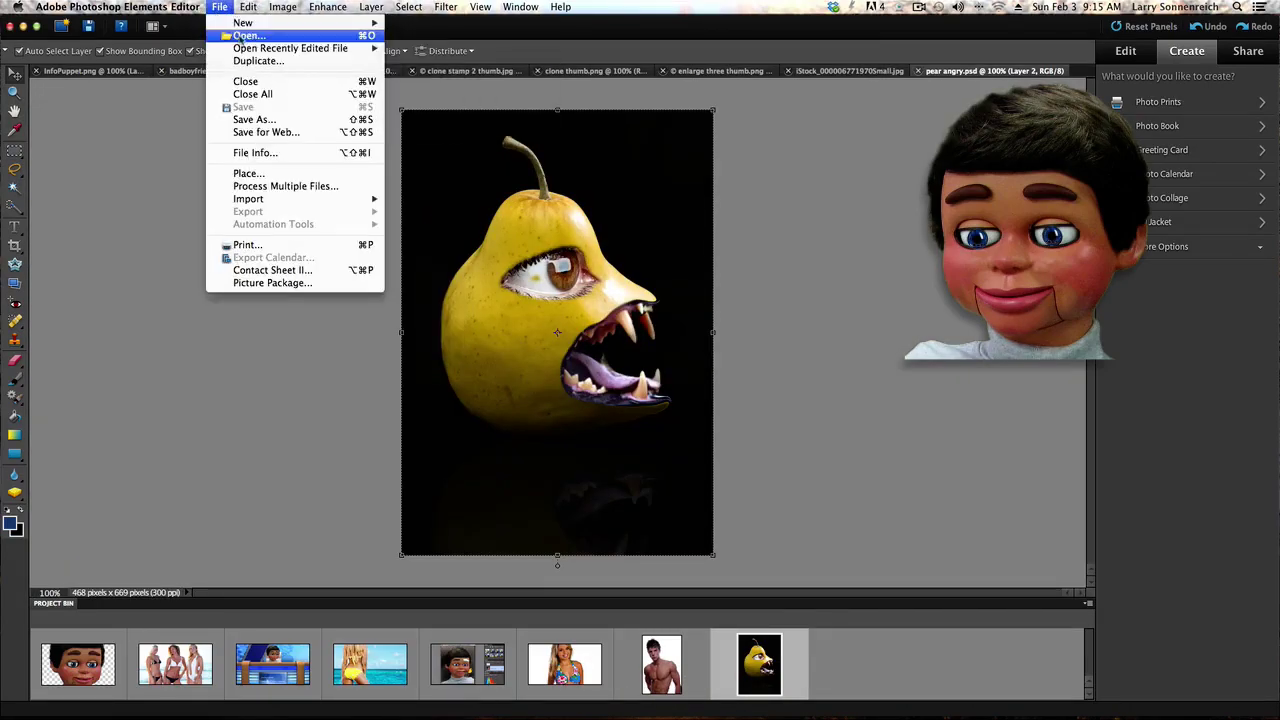
{"action": "left_click", "coordinate": [245, 36]}
{"action": "scroll", "coordinate": [711, 266], "scroll_direction": "down", "scroll_amount": 8}
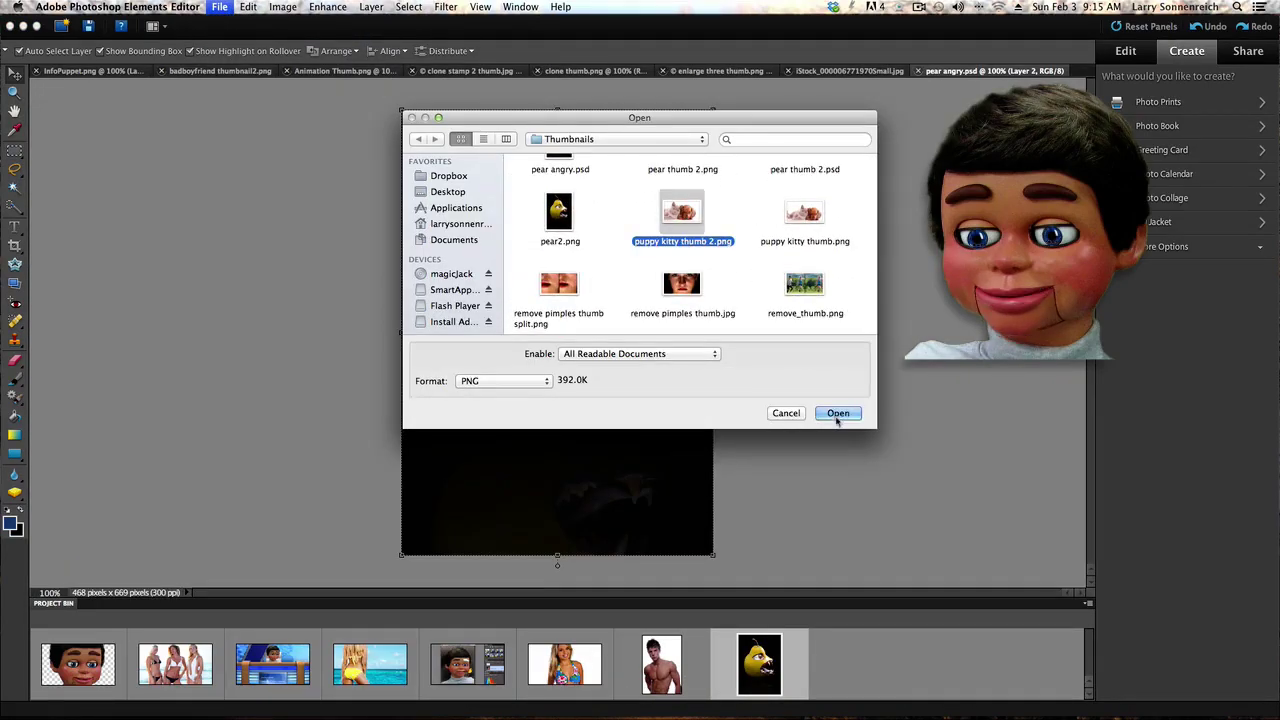
{"action": "left_click", "coordinate": [838, 413]}
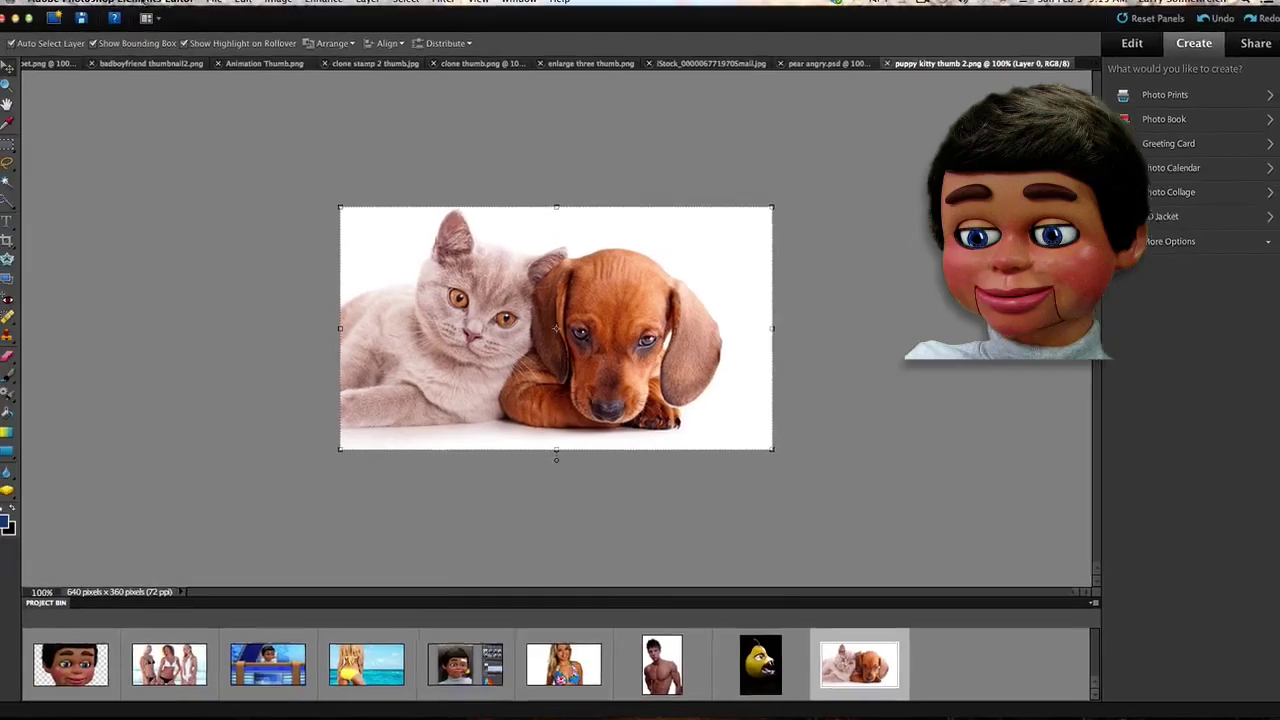
{"action": "left_click", "coordinate": [219, 7]}
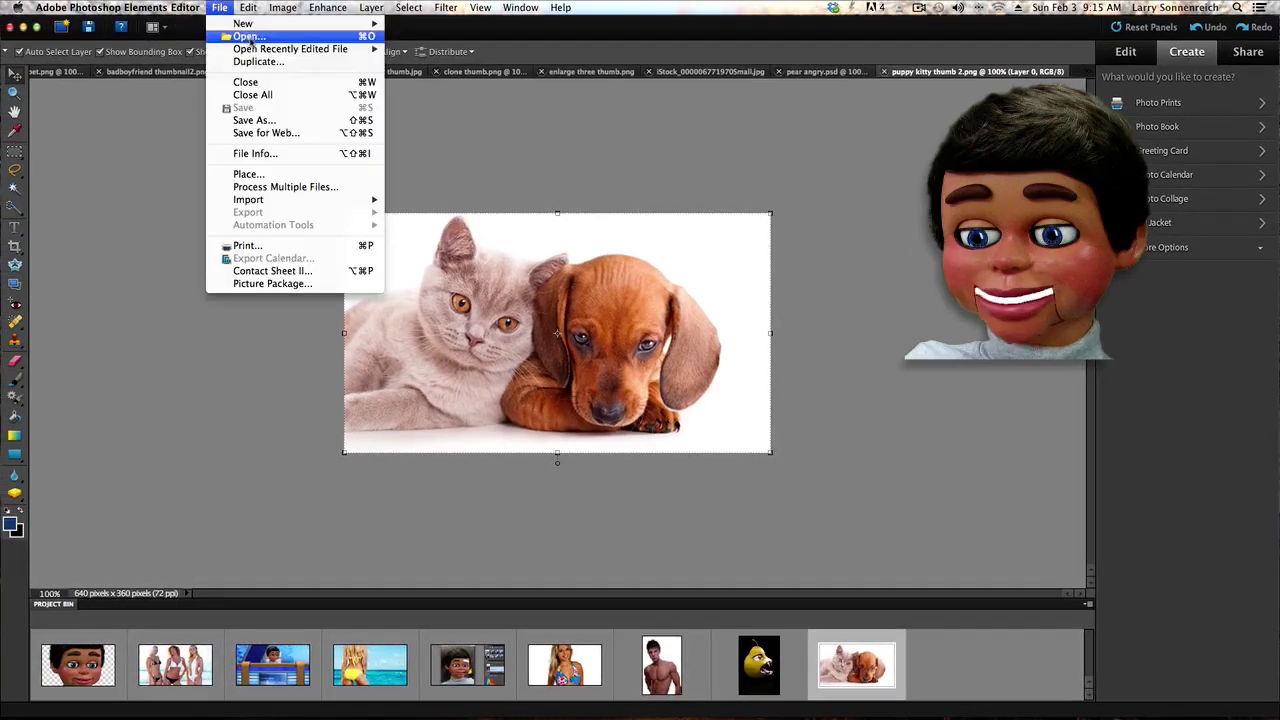
{"action": "left_click", "coordinate": [249, 36]}
{"action": "left_click_drag", "start_coordinate": [872, 165], "coordinate": [883, 271]}
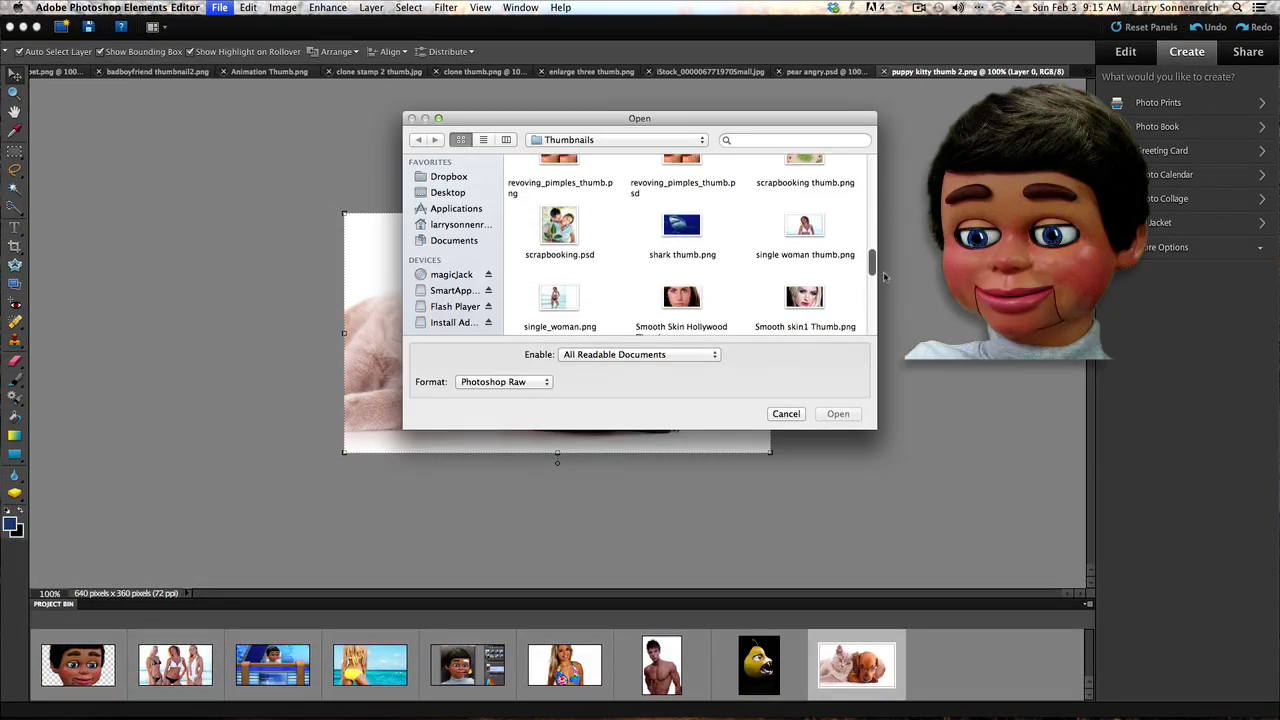
{"action": "left_click", "coordinate": [828, 243]}
{"action": "left_click", "coordinate": [836, 415]}
{"action": "left_click", "coordinate": [219, 7]}
{"action": "left_click", "coordinate": [249, 36]}
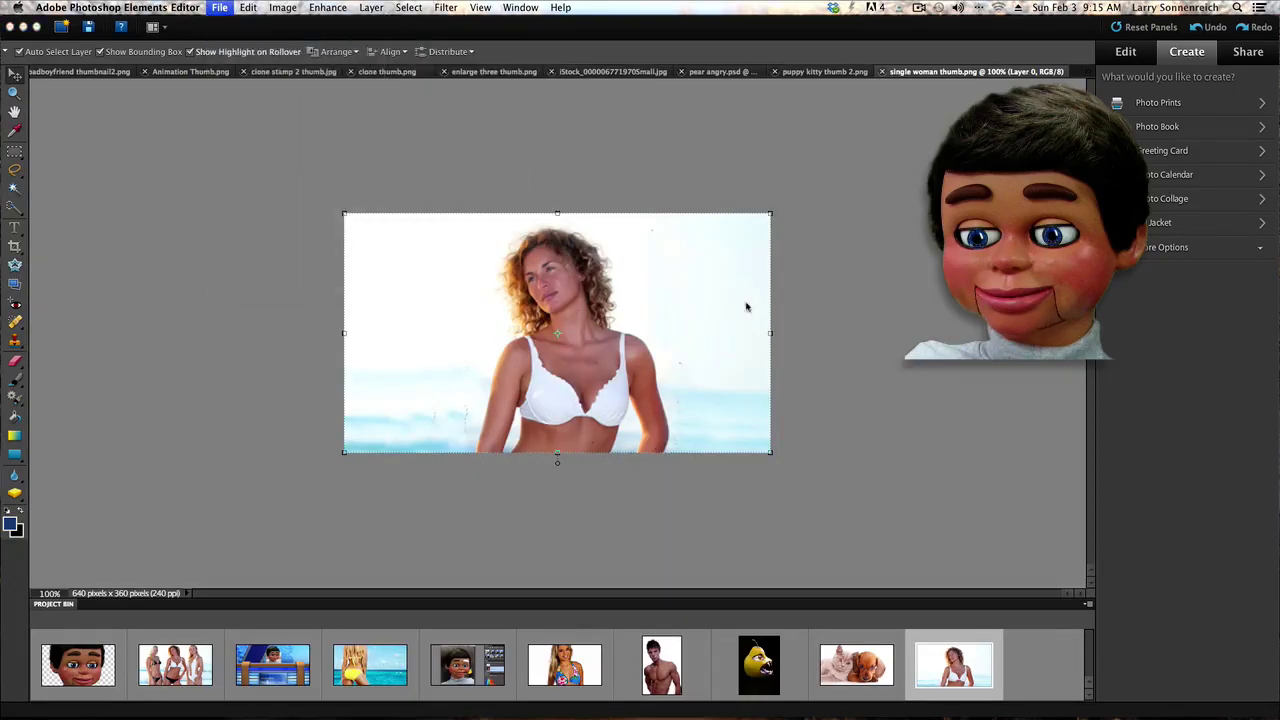
{"action": "scroll", "coordinate": [855, 300], "scroll_direction": "down", "scroll_amount": 10}
{"action": "left_click", "coordinate": [836, 414]}
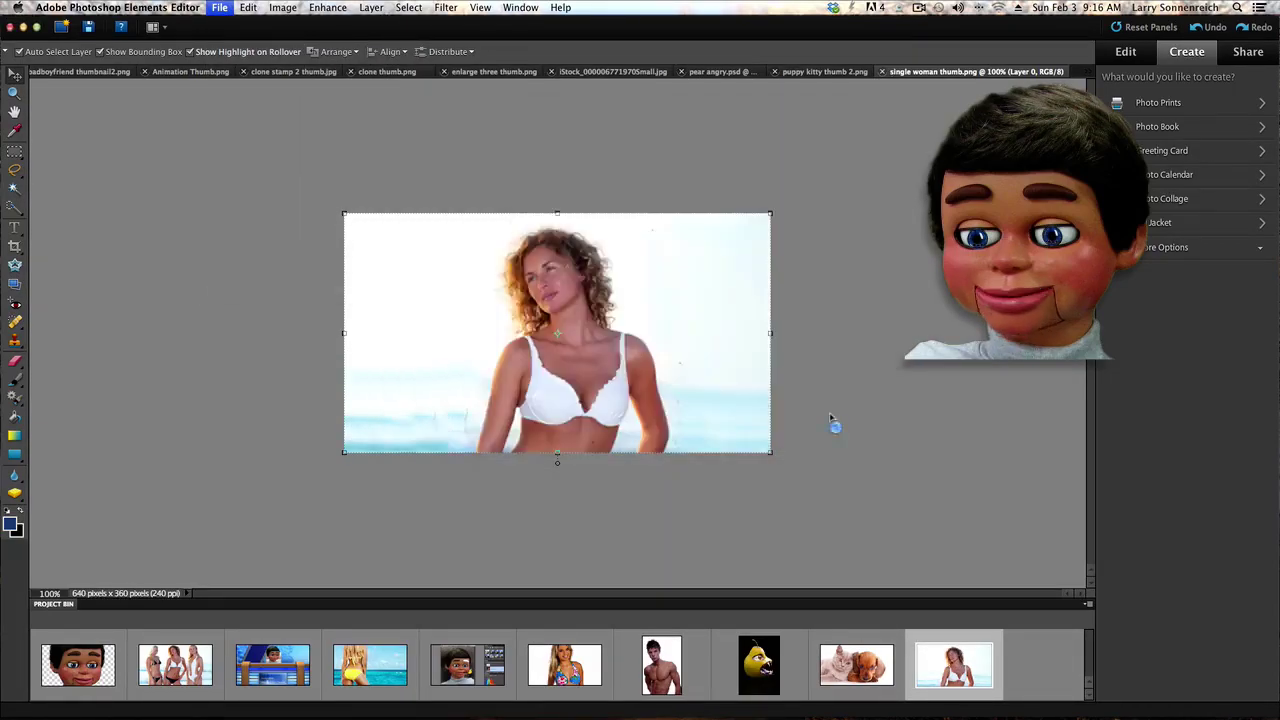
{"action": "left_click", "coordinate": [219, 7]}
{"action": "left_click", "coordinate": [249, 36]}
{"action": "scroll", "coordinate": [873, 190], "scroll_direction": "down", "scroll_amount": 10}
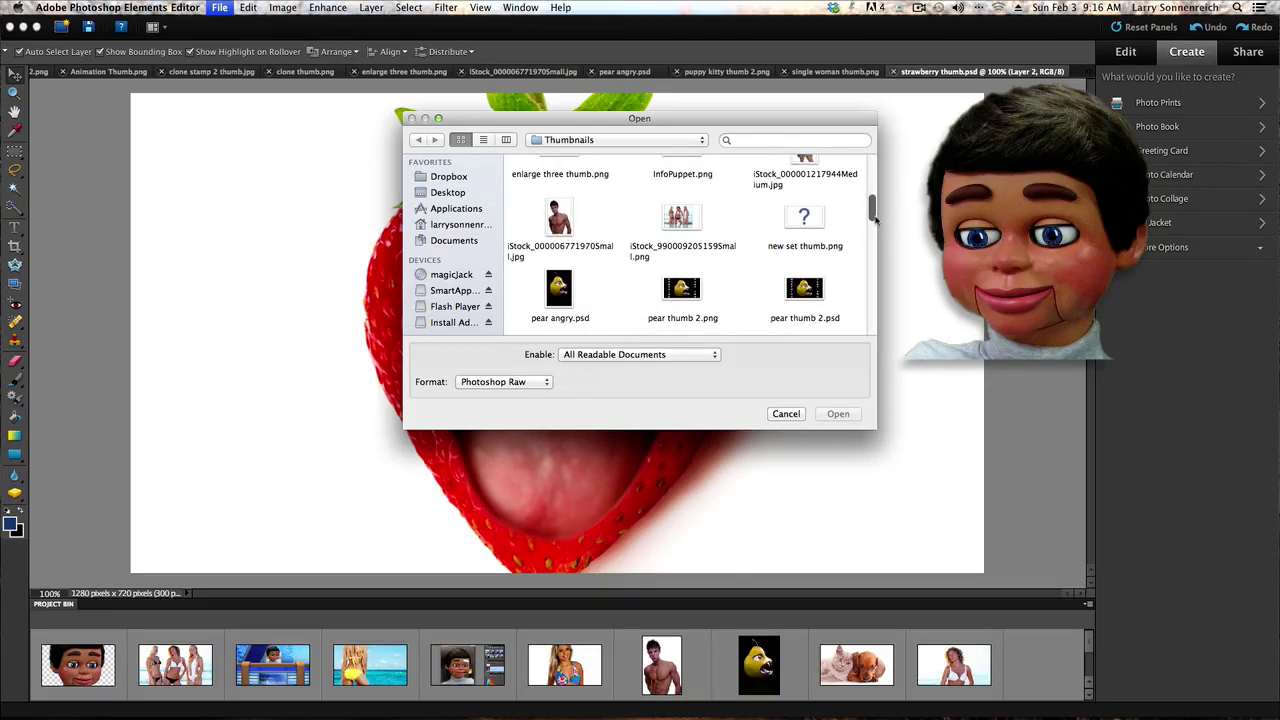
{"action": "left_click", "coordinate": [683, 250]}
{"action": "left_click", "coordinate": [838, 414]}
{"action": "left_click", "coordinate": [219, 7]}
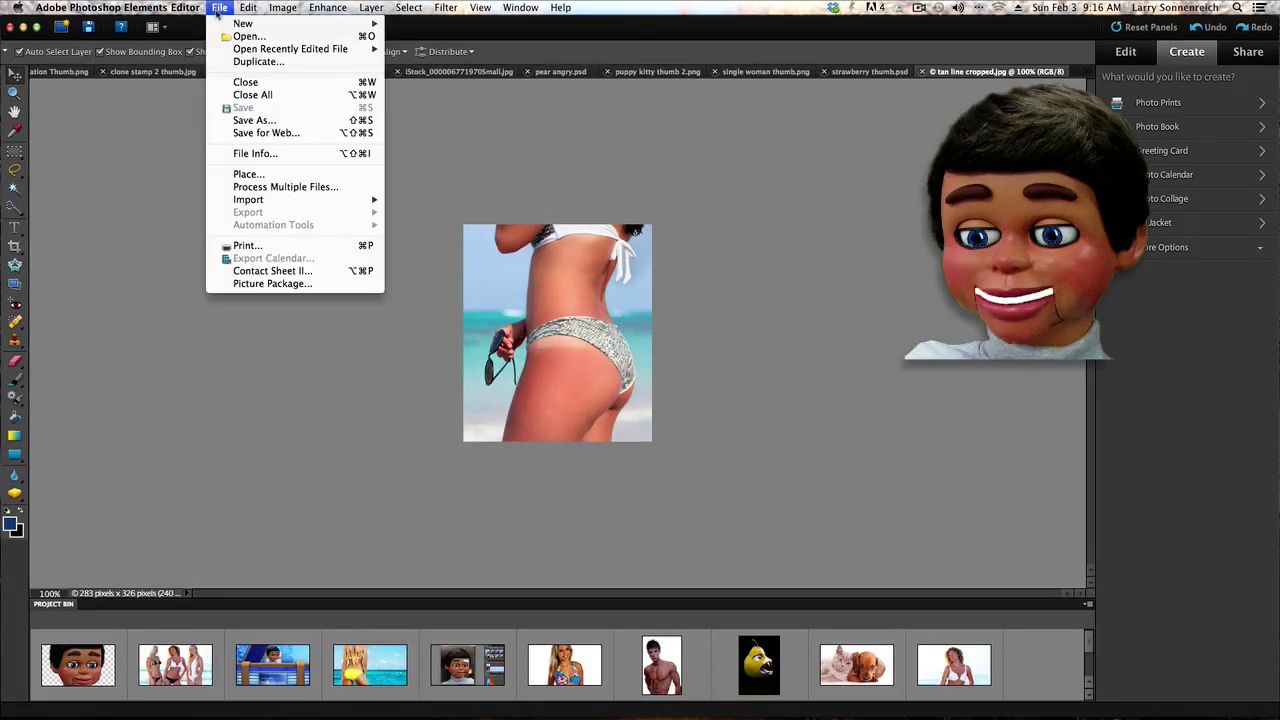
{"action": "left_click", "coordinate": [249, 36]}
{"action": "scroll", "coordinate": [873, 300], "scroll_direction": "down", "scroll_amount": 10}
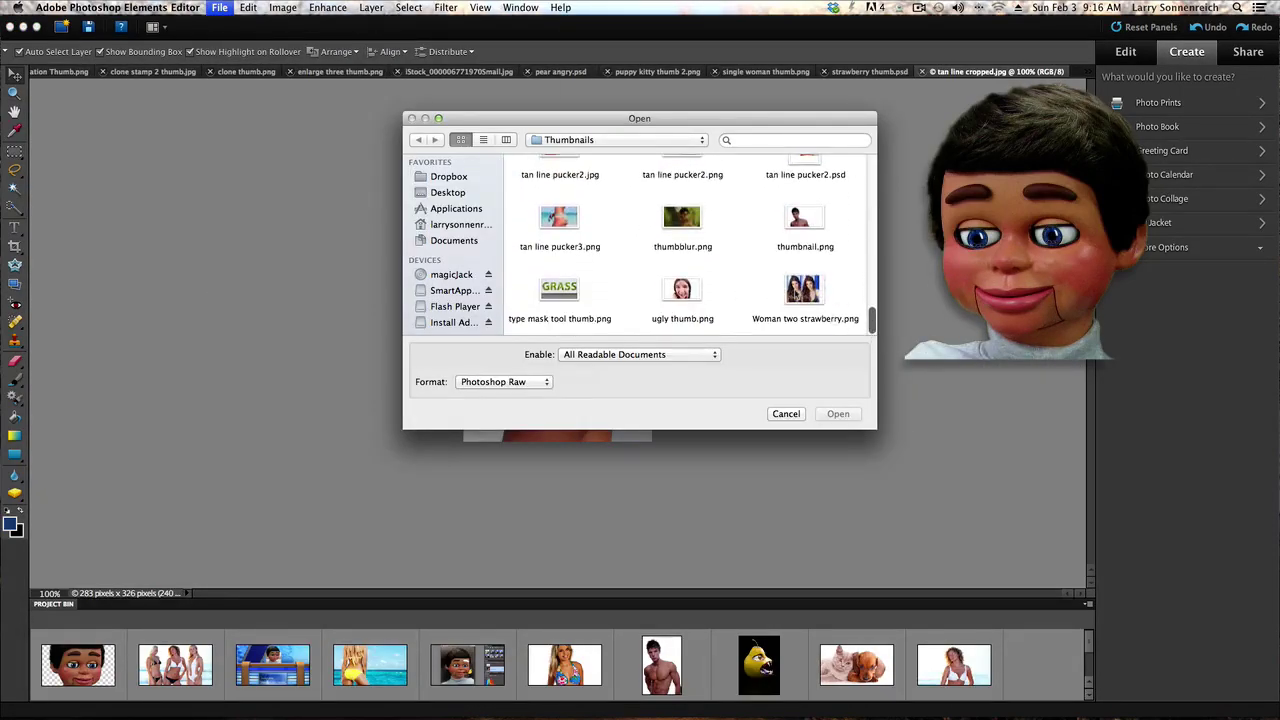
{"action": "left_click", "coordinate": [803, 295]}
{"action": "left_click", "coordinate": [840, 414]}
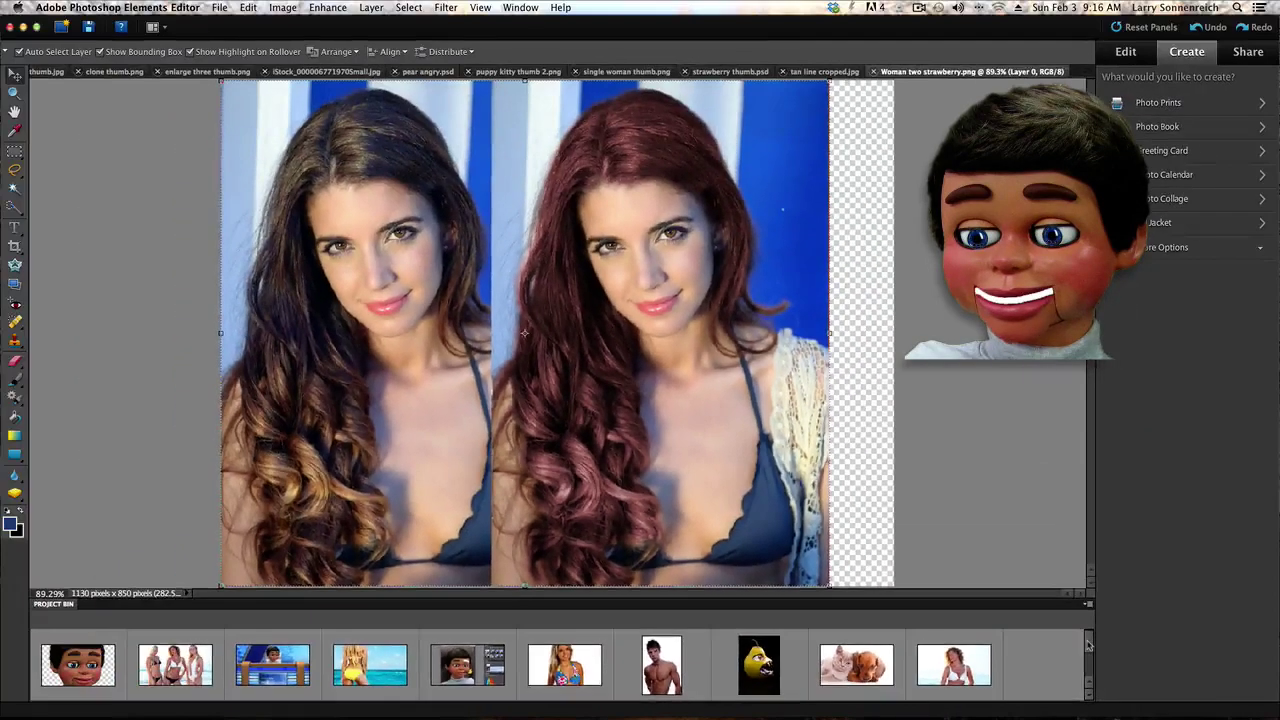
{"action": "left_click_drag", "start_coordinate": [1118, 449], "coordinate": [1130, 567]}
{"action": "left_click_drag", "start_coordinate": [1090, 672], "coordinate": [1090, 678]}
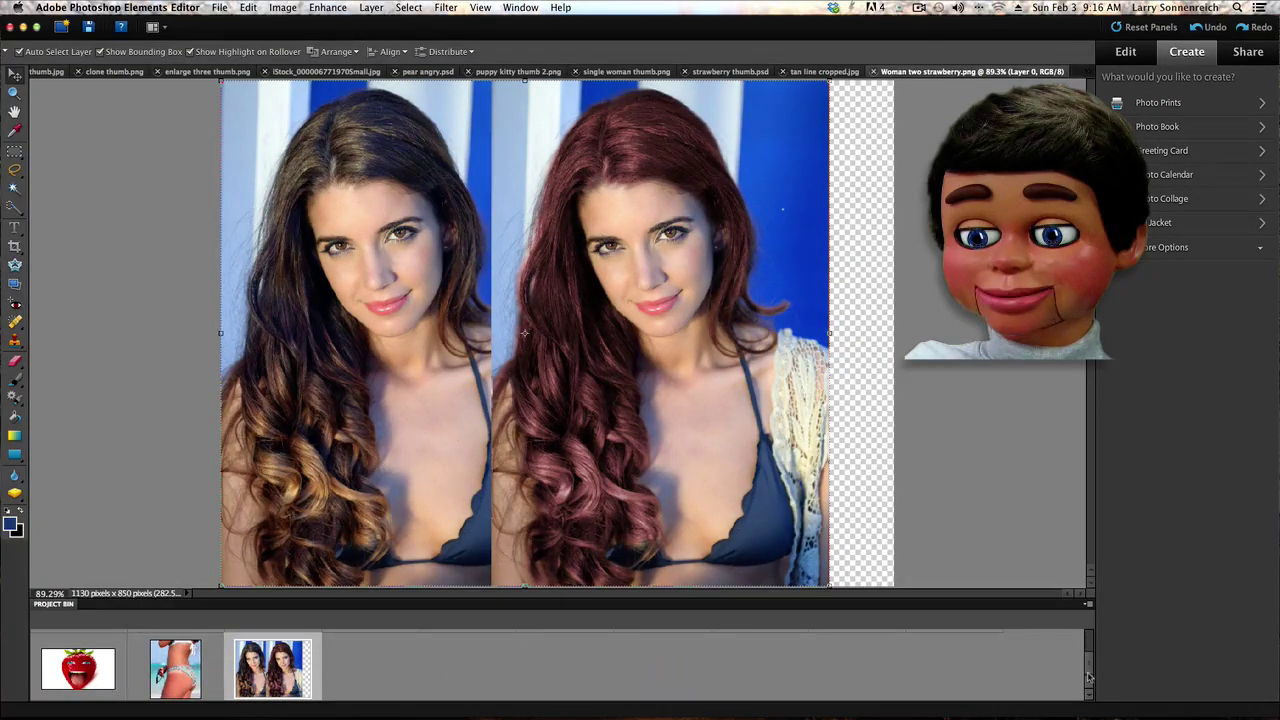
{"action": "scroll", "coordinate": [1089, 678], "scroll_direction": "up", "scroll_amount": 3}
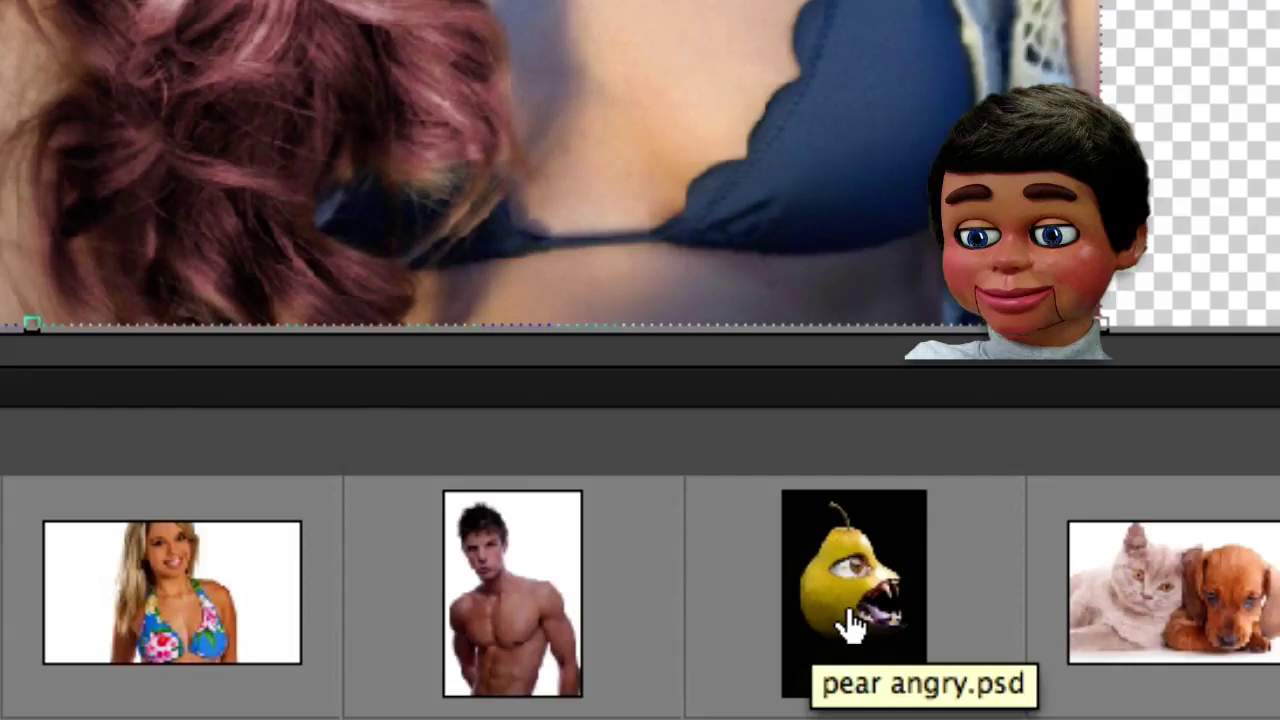
Move the pear thumbnail before the man, then the woman and man before the cat-and-dog photo.
{"action": "left_click_drag", "start_coordinate": [850, 625], "coordinate": [800, 610]}
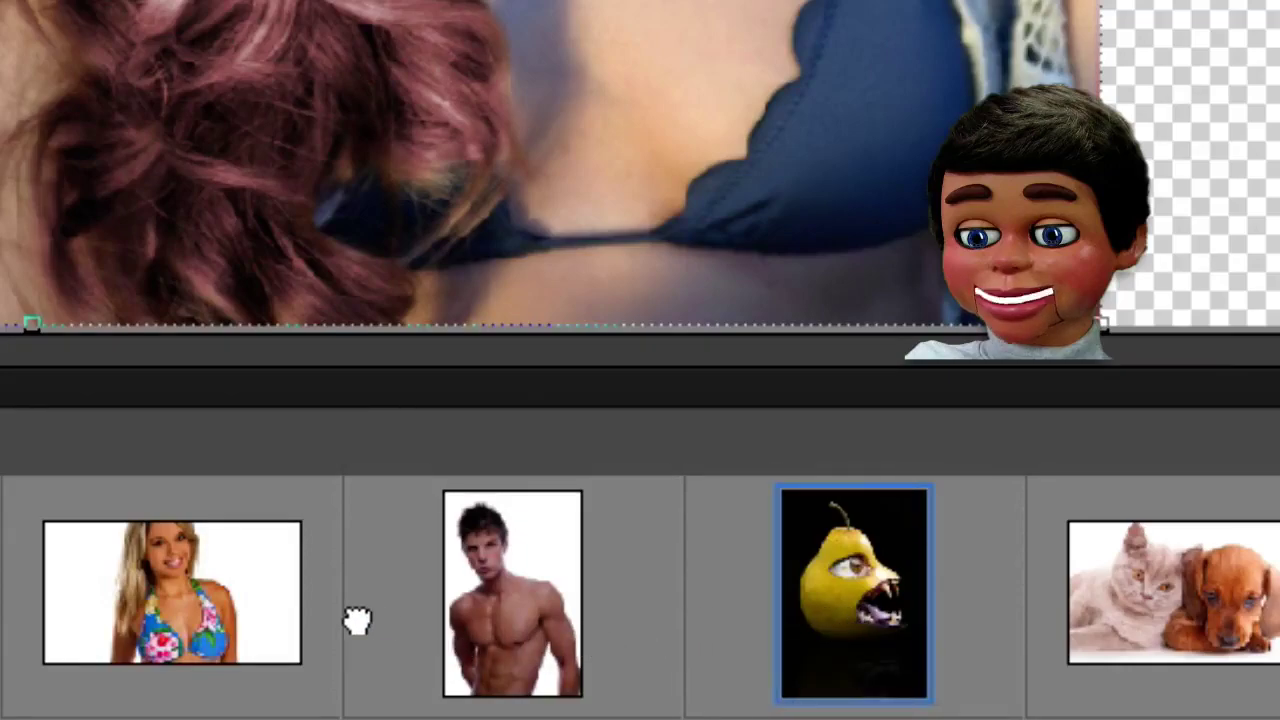
{"action": "left_click_drag", "start_coordinate": [357, 620], "coordinate": [354, 620]}
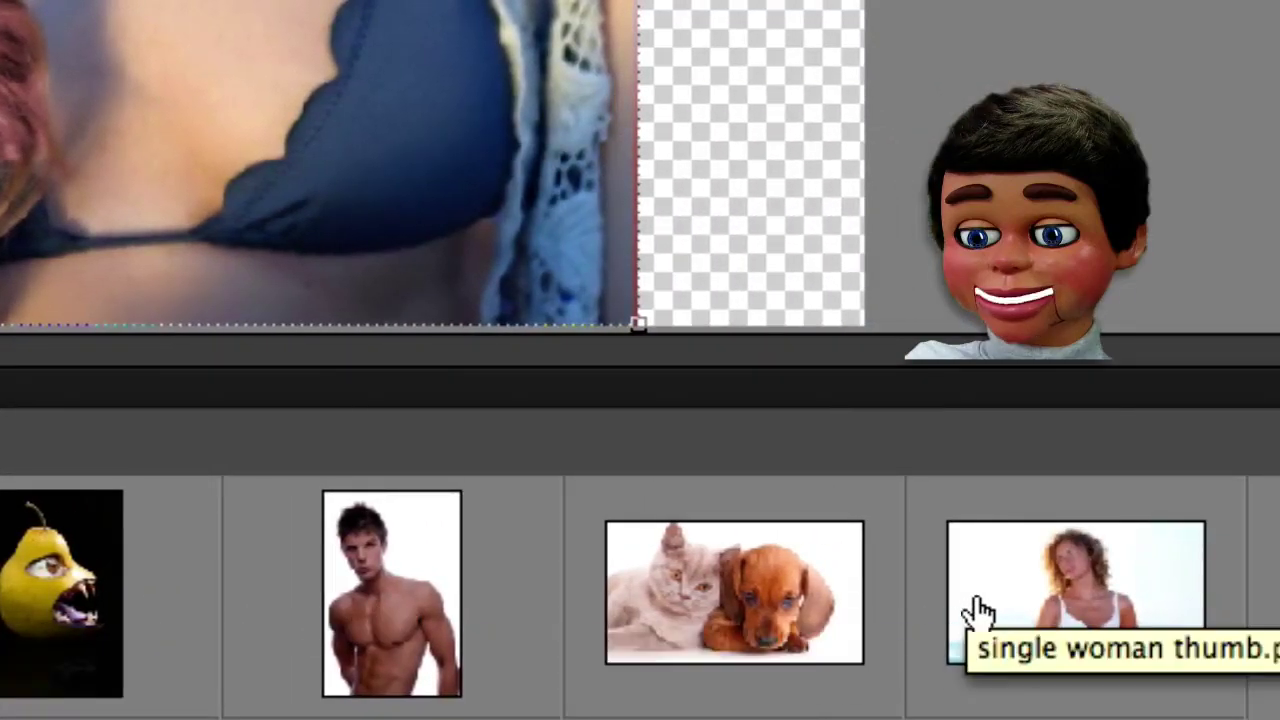
{"action": "left_click_drag", "start_coordinate": [980, 612], "coordinate": [990, 612]}
{"action": "left_click_drag", "start_coordinate": [587, 595], "coordinate": [587, 595]}
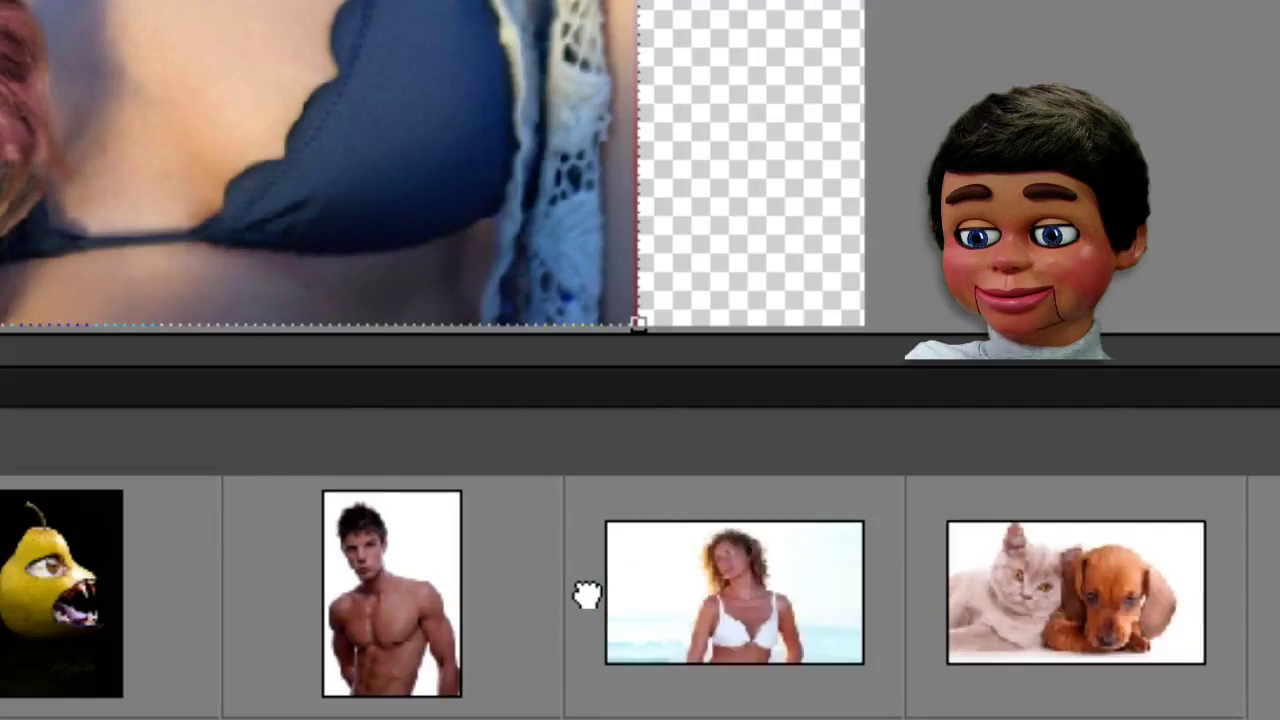
{"action": "left_click", "coordinate": [436, 594]}
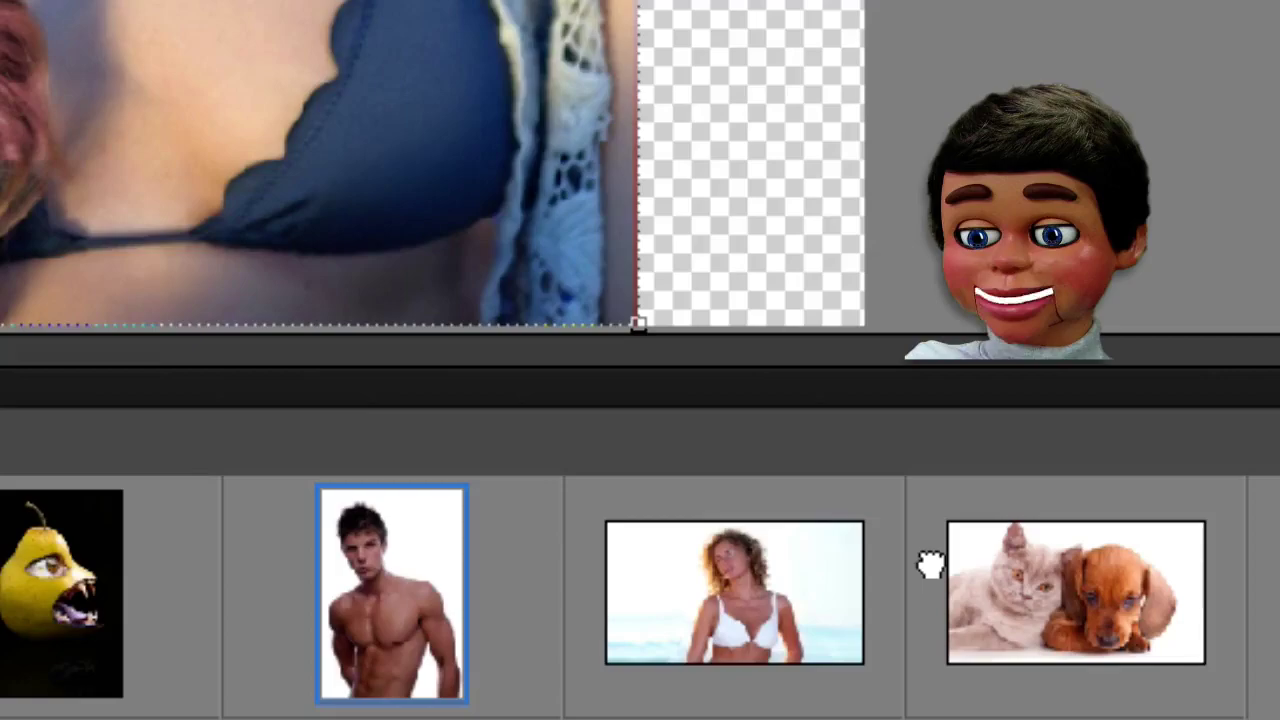
{"action": "left_click_drag", "start_coordinate": [930, 565], "coordinate": [923, 563]}
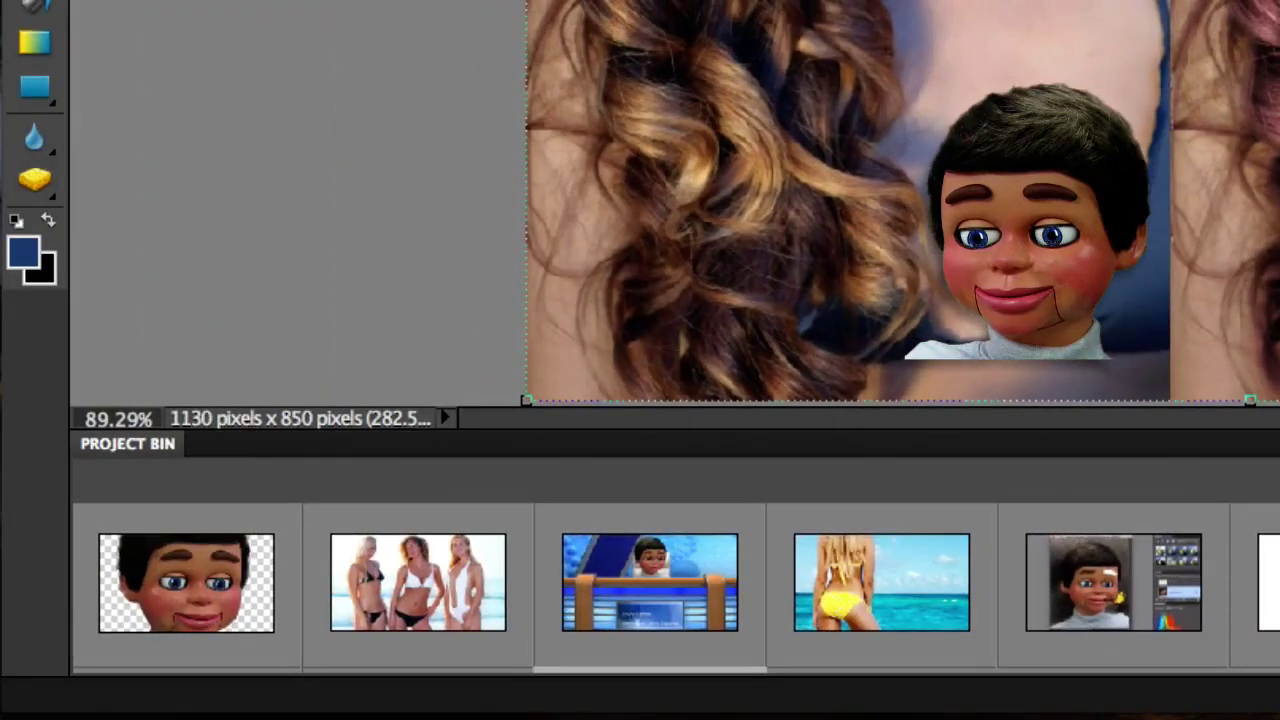
{"action": "scroll", "coordinate": [676, 587], "scroll_direction": "down", "scroll_amount": 2}
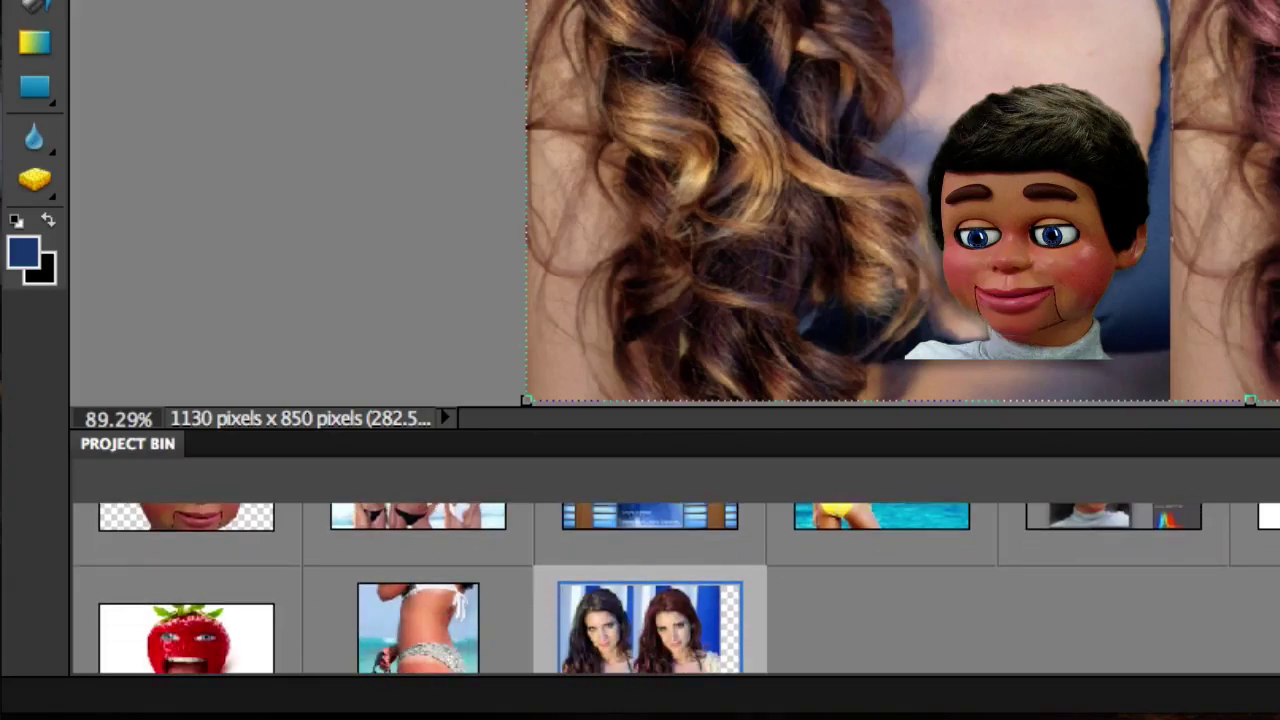
{"action": "scroll", "coordinate": [676, 600], "scroll_direction": "down", "scroll_amount": 1}
{"action": "scroll", "coordinate": [676, 588], "scroll_direction": "down", "scroll_amount": 1}
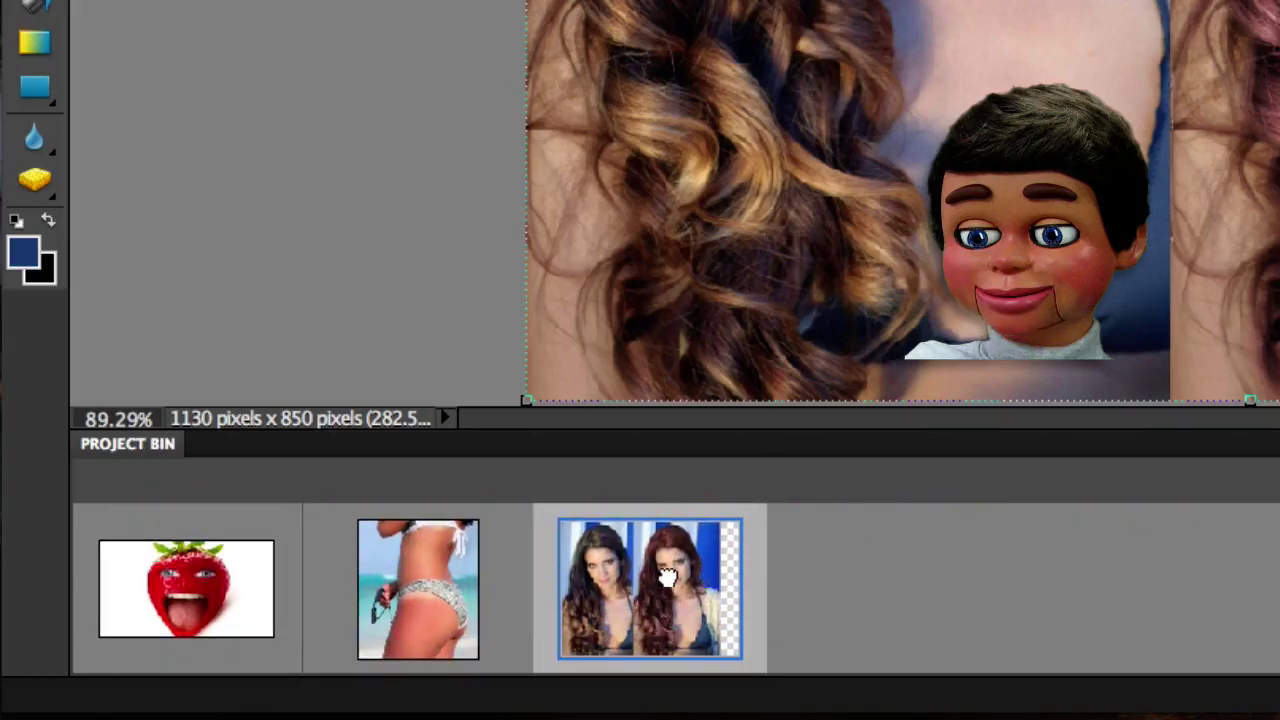
{"action": "scroll", "coordinate": [687, 485], "scroll_direction": "up", "scroll_amount": 3}
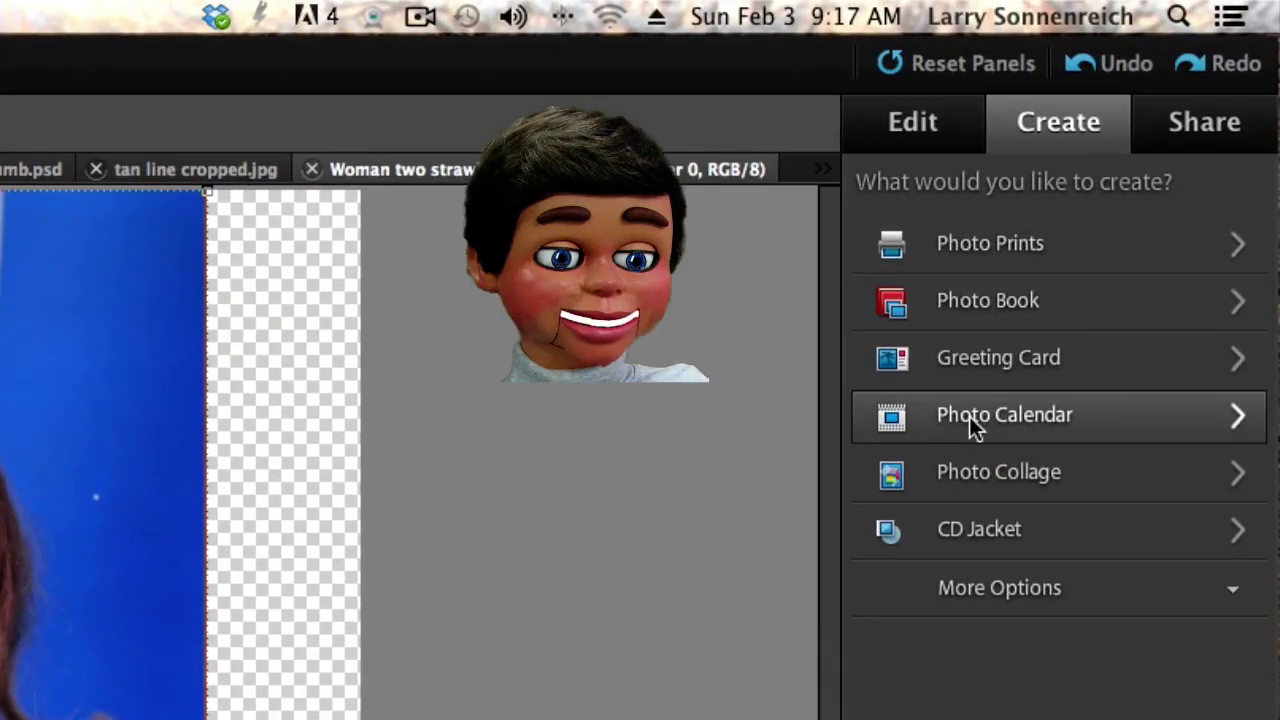
Start a Photo Calendar beginning in January 2013.
{"action": "left_click", "coordinate": [969, 416]}
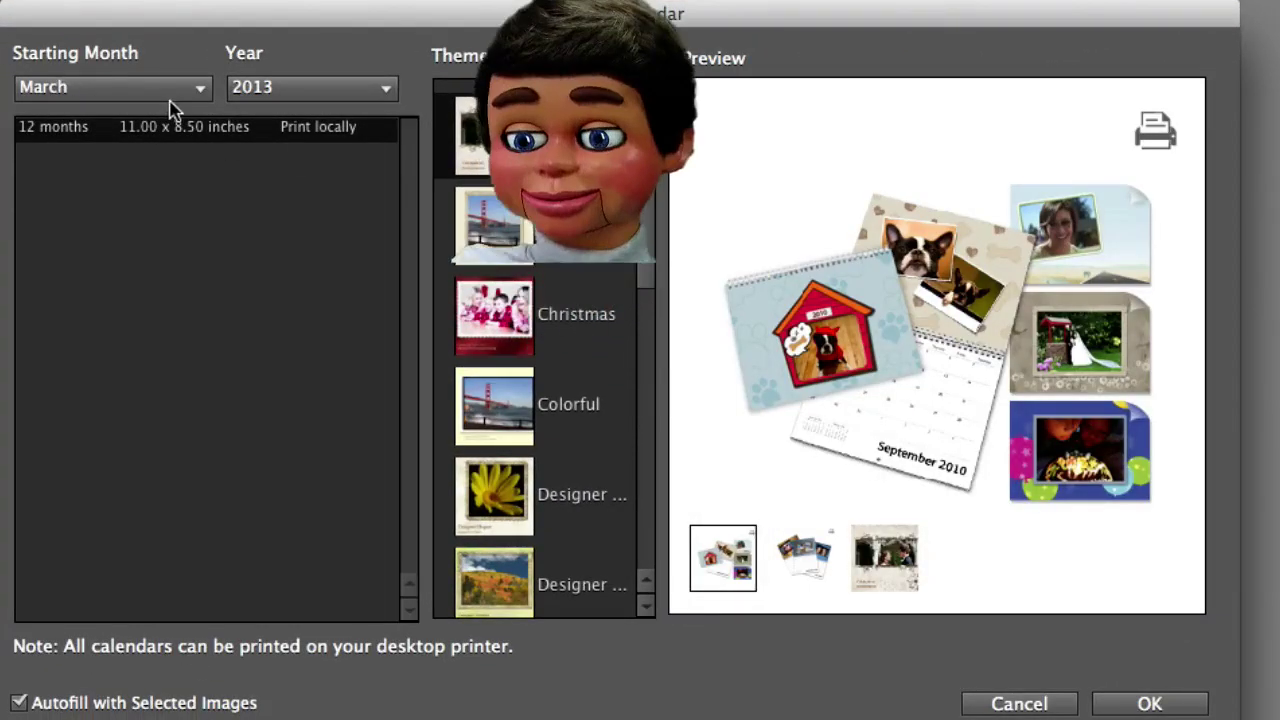
{"action": "left_click", "coordinate": [203, 94]}
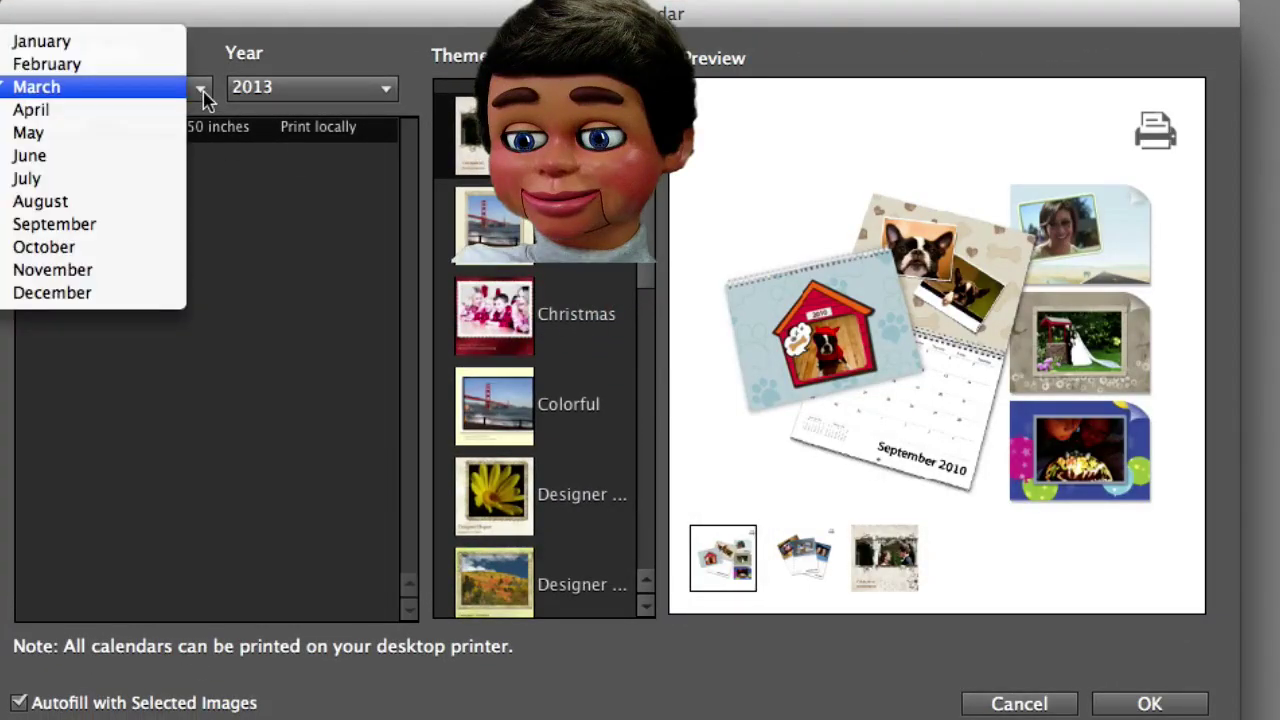
{"action": "left_click", "coordinate": [118, 45]}
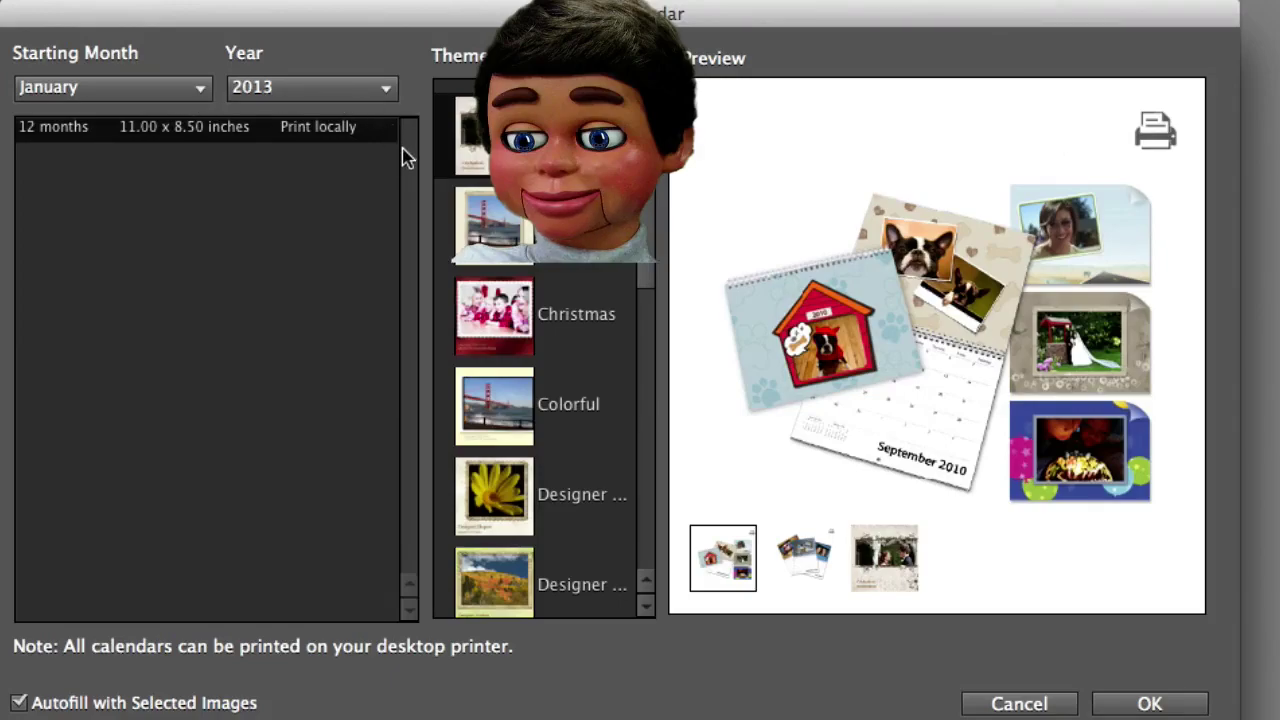
{"action": "left_click", "coordinate": [386, 95]}
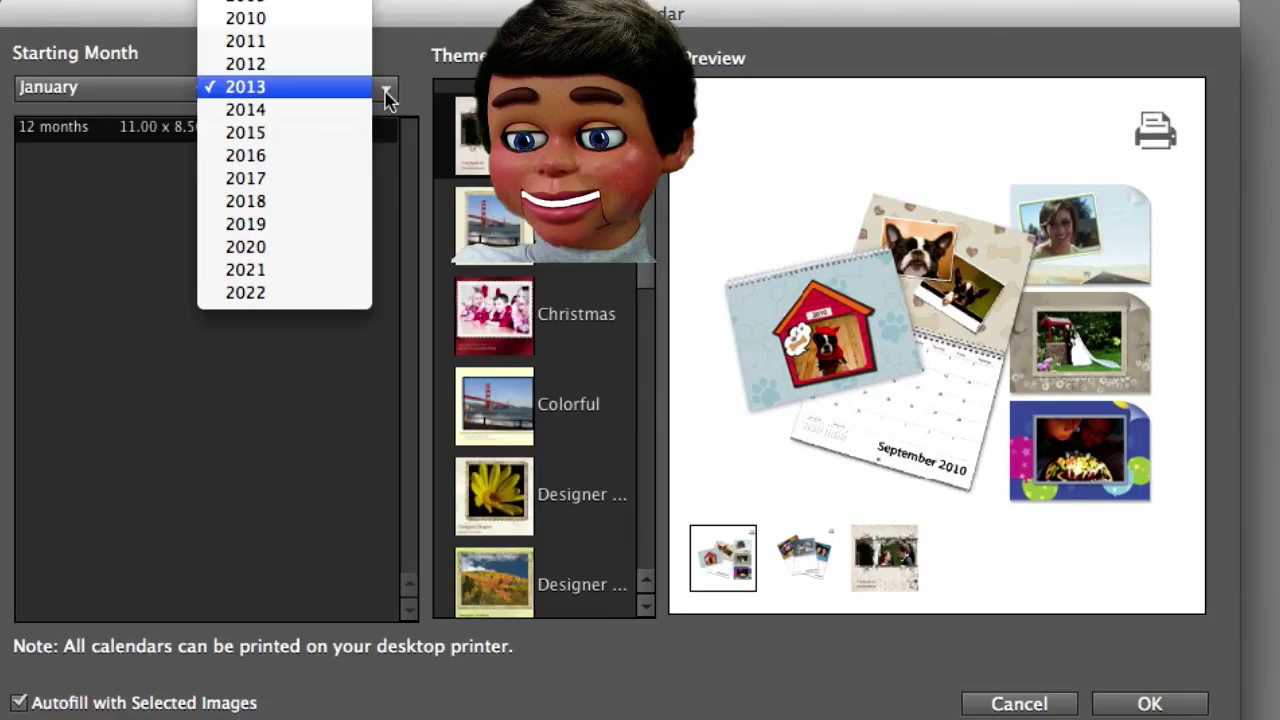
{"action": "left_click", "coordinate": [388, 96]}
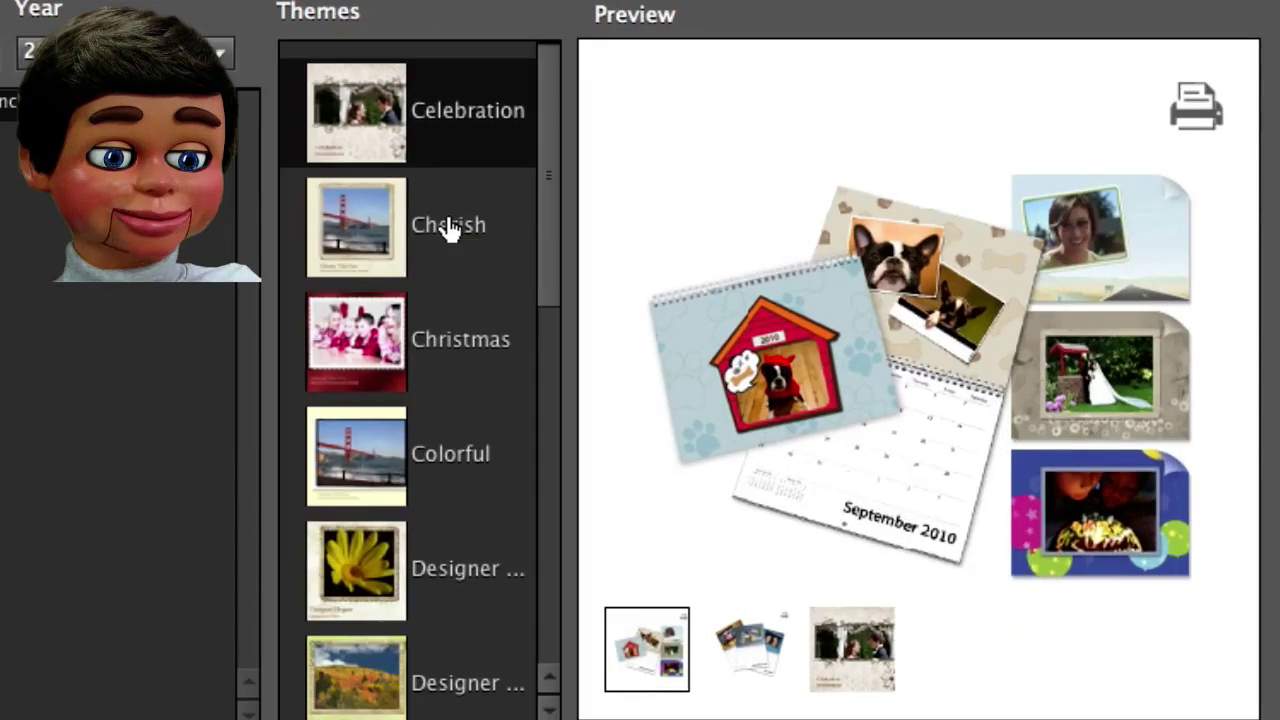
Preview the Cherish, Celebration and Colorful themes, then choose Celebration.
{"action": "left_click", "coordinate": [540, 224]}
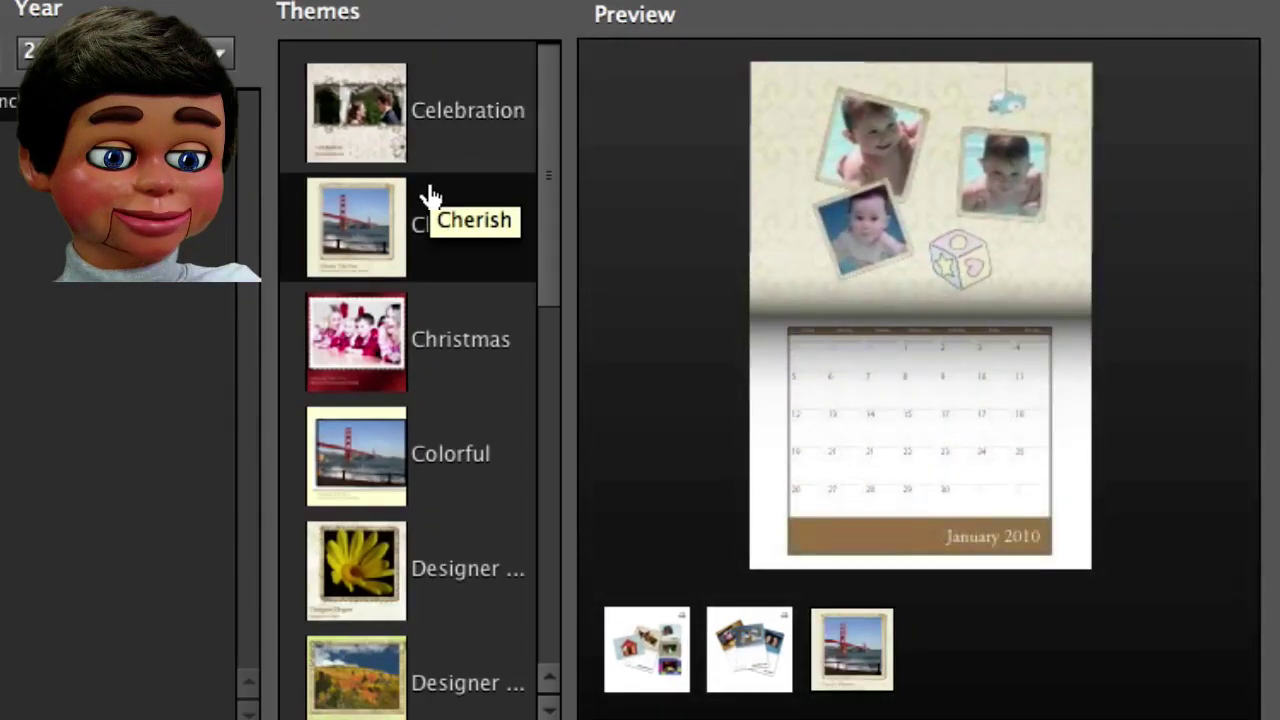
{"action": "left_click", "coordinate": [397, 100]}
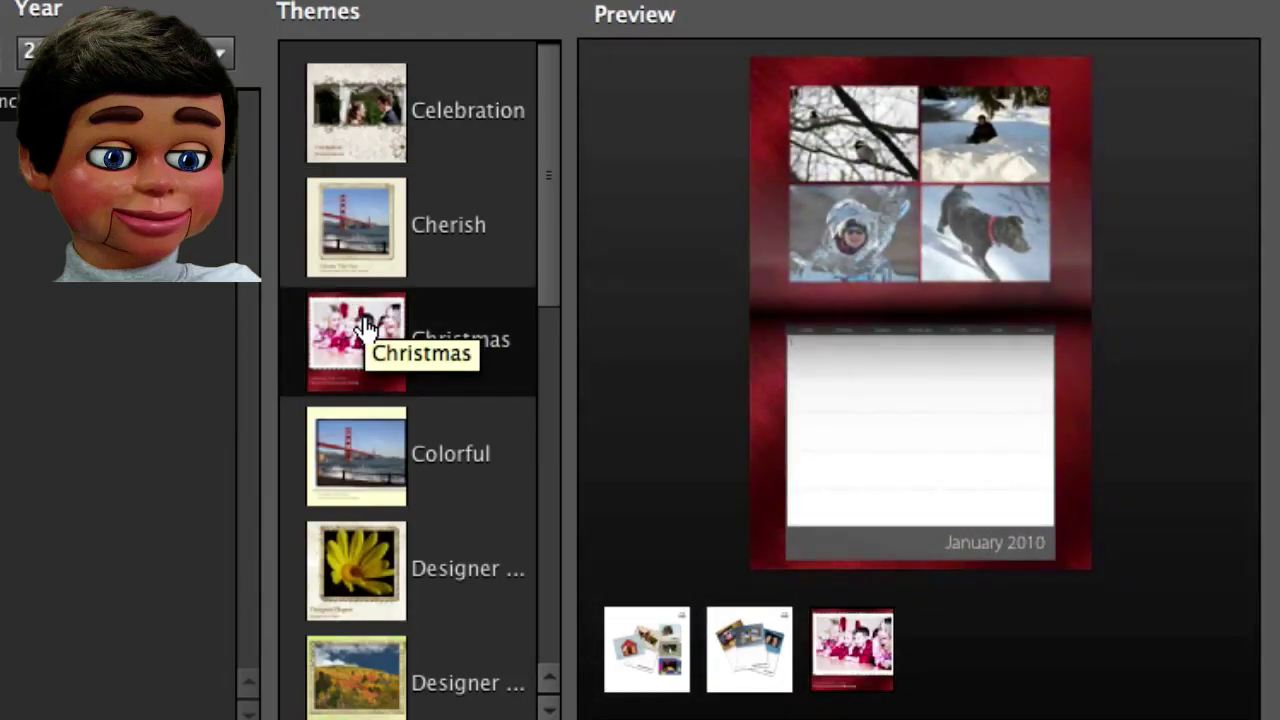
{"action": "left_click", "coordinate": [366, 449]}
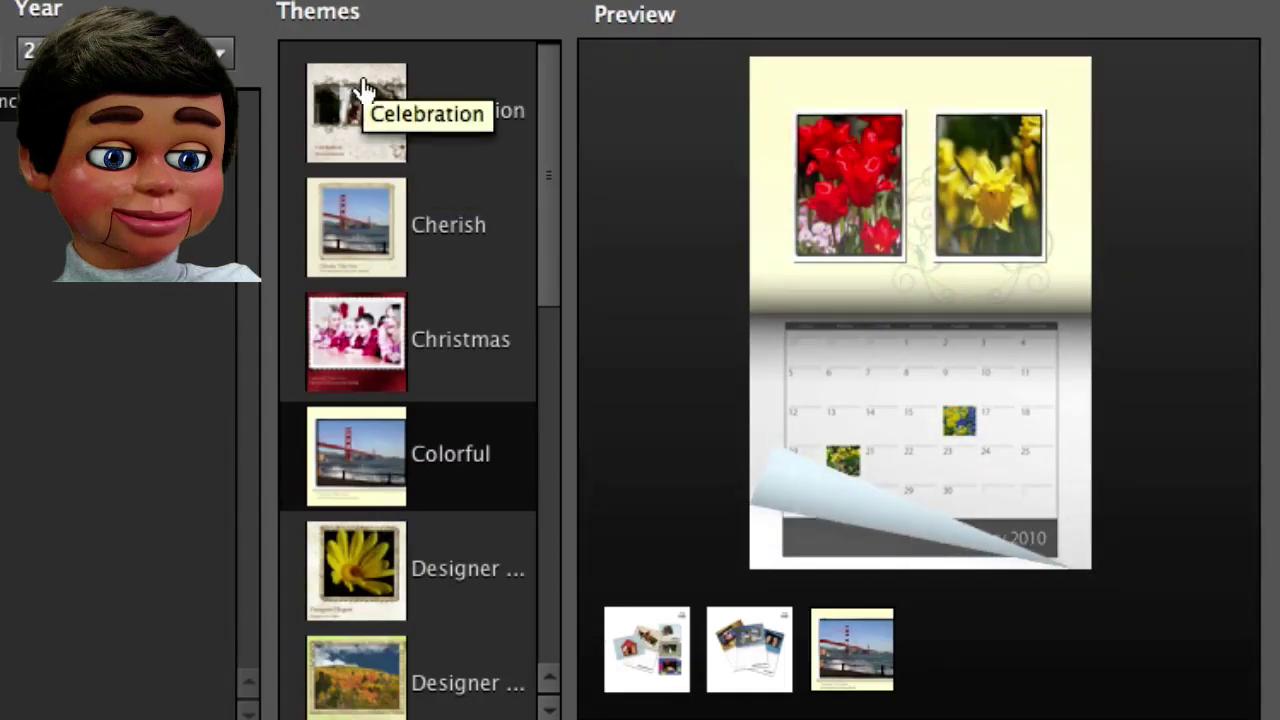
{"action": "left_click", "coordinate": [362, 90]}
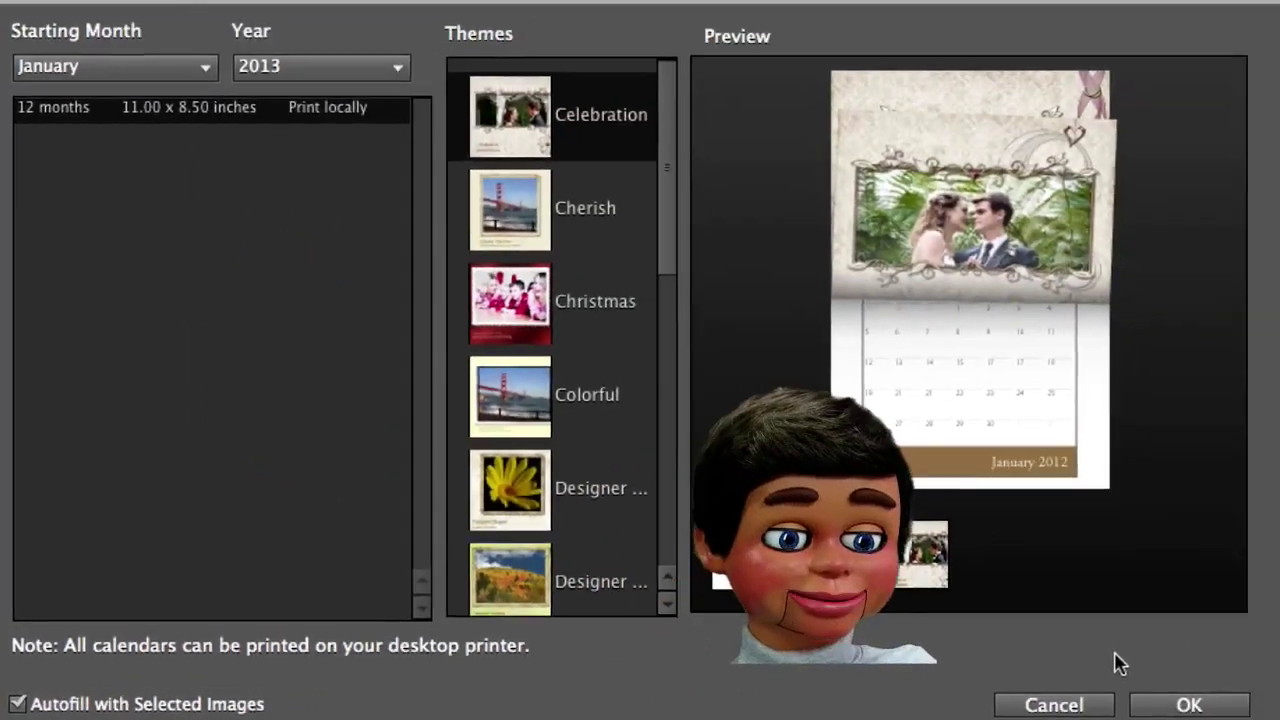
Generate the calendar and select the cover's placeholder title text for replacement.
{"action": "left_click", "coordinate": [1191, 706]}
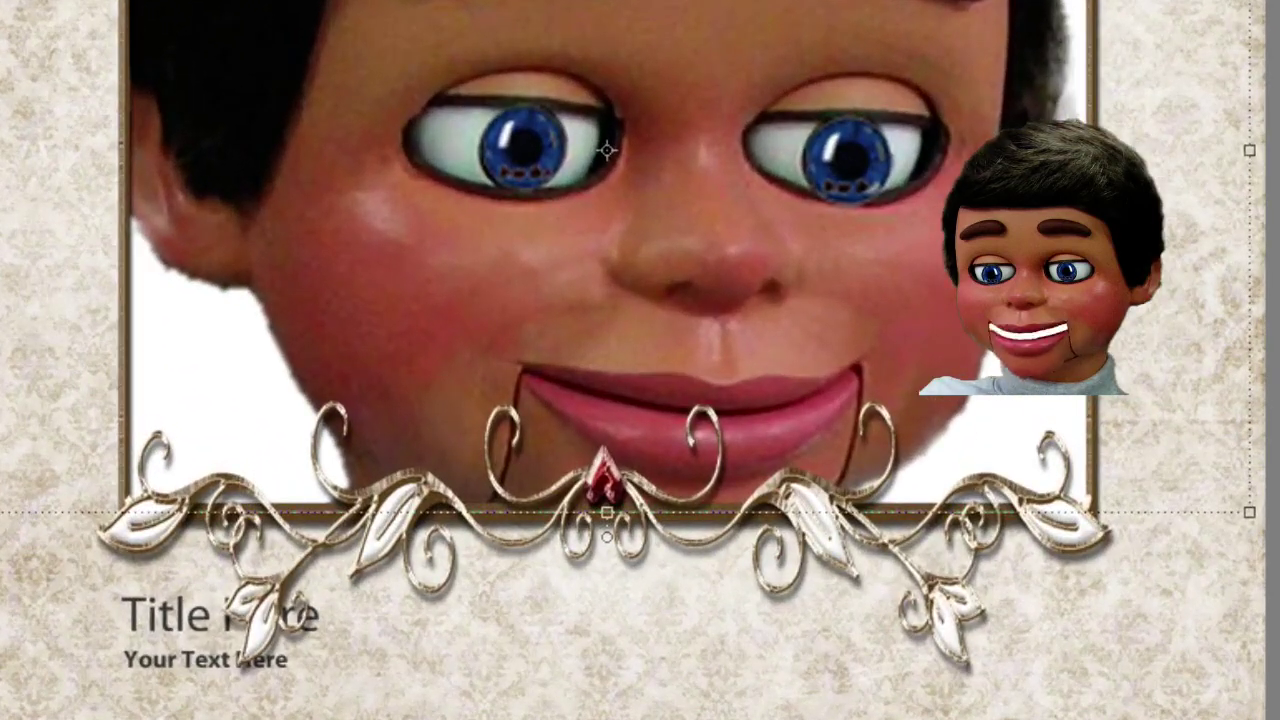
{"action": "left_click", "coordinate": [394, 467]}
{"action": "left_click_drag", "start_coordinate": [298, 612], "coordinate": [116, 585]}
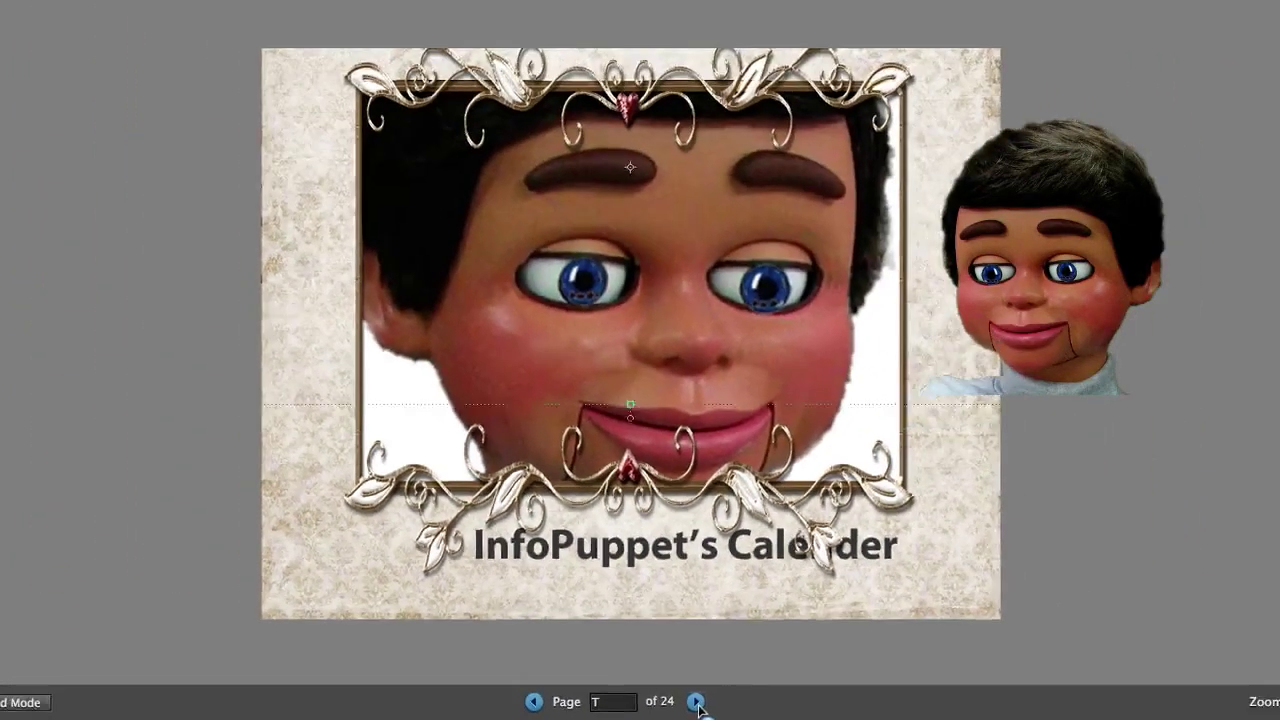
Step from the cover through January to October 2013, reviewing each month's photo.
{"action": "left_click", "coordinate": [696, 702]}
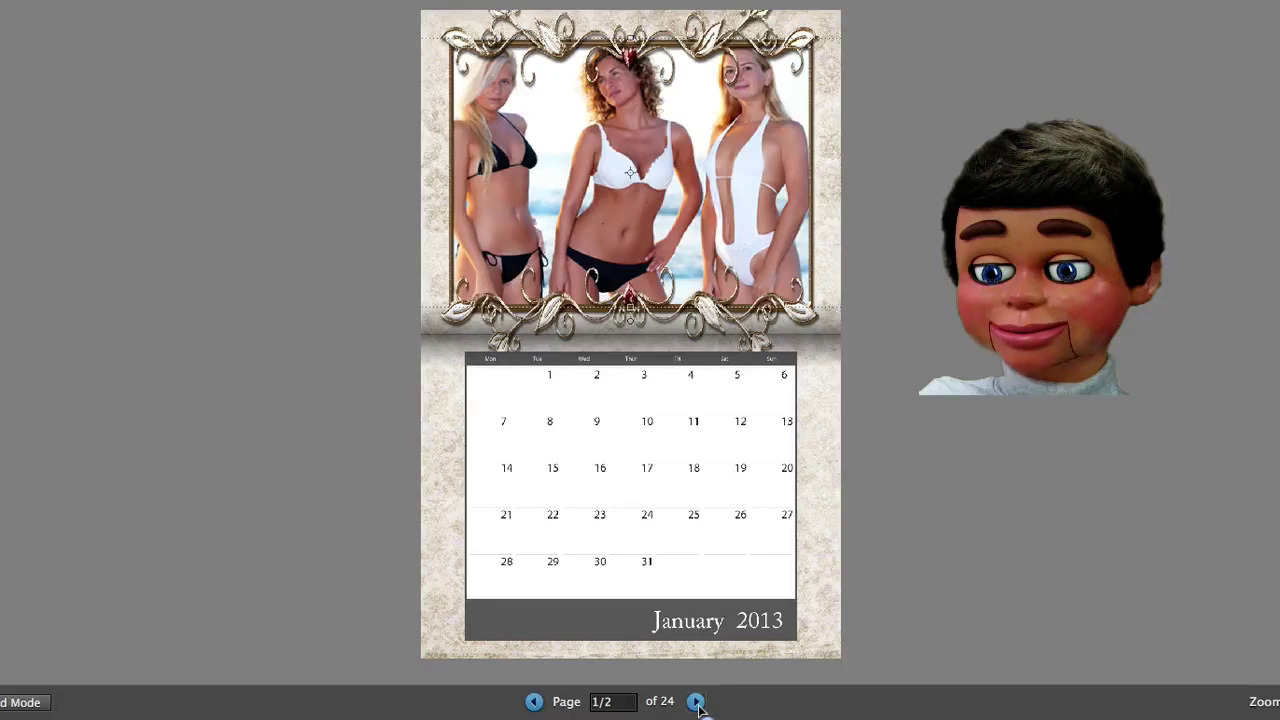
{"action": "left_click", "coordinate": [696, 702]}
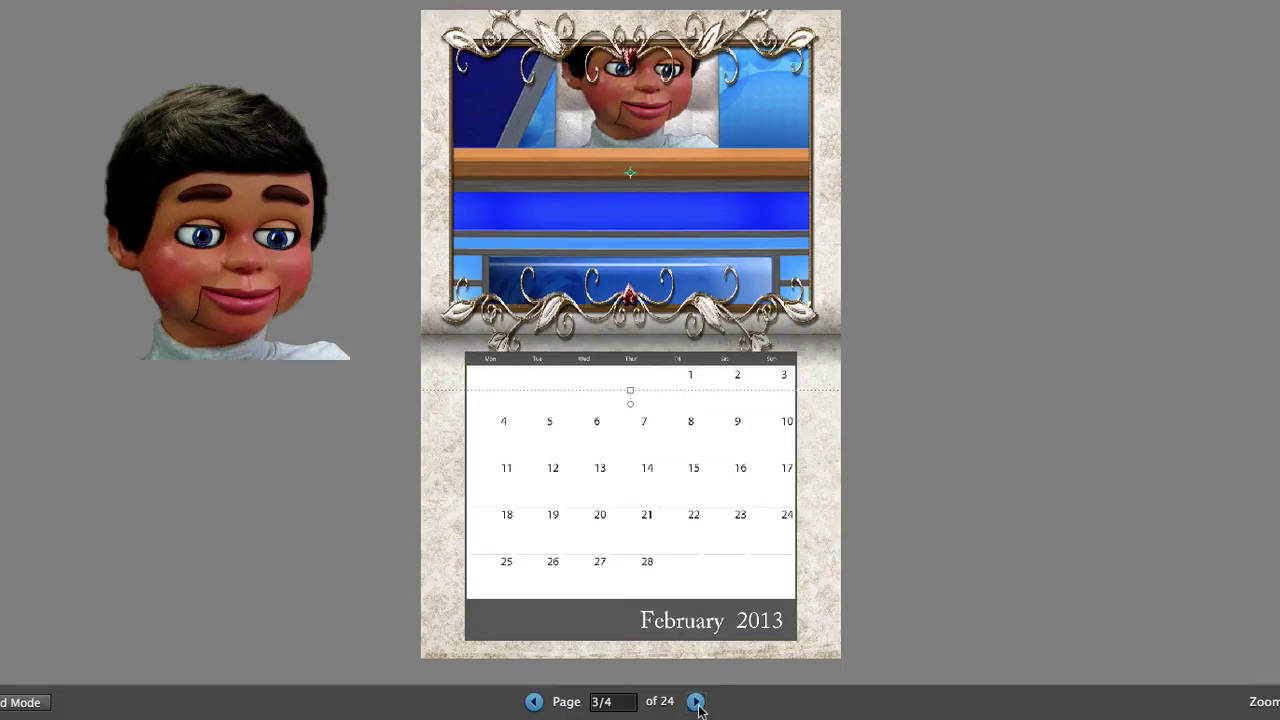
{"action": "left_click", "coordinate": [696, 702]}
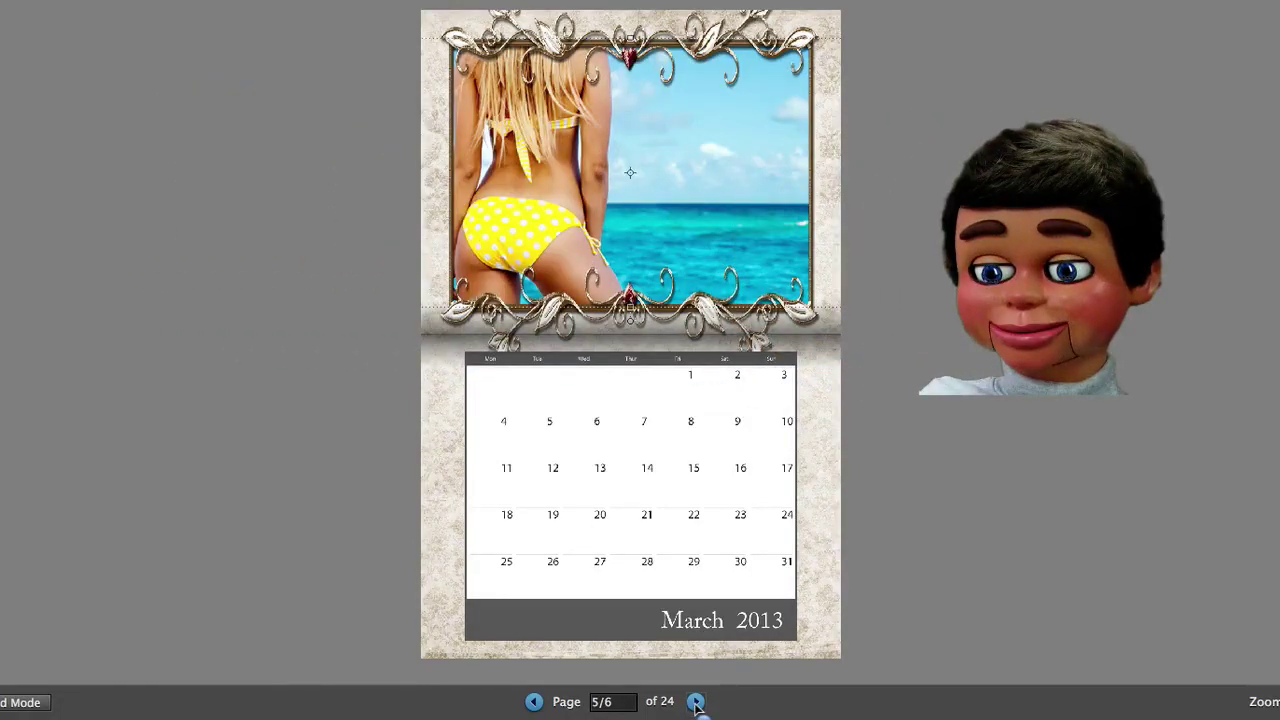
{"action": "left_click", "coordinate": [696, 702]}
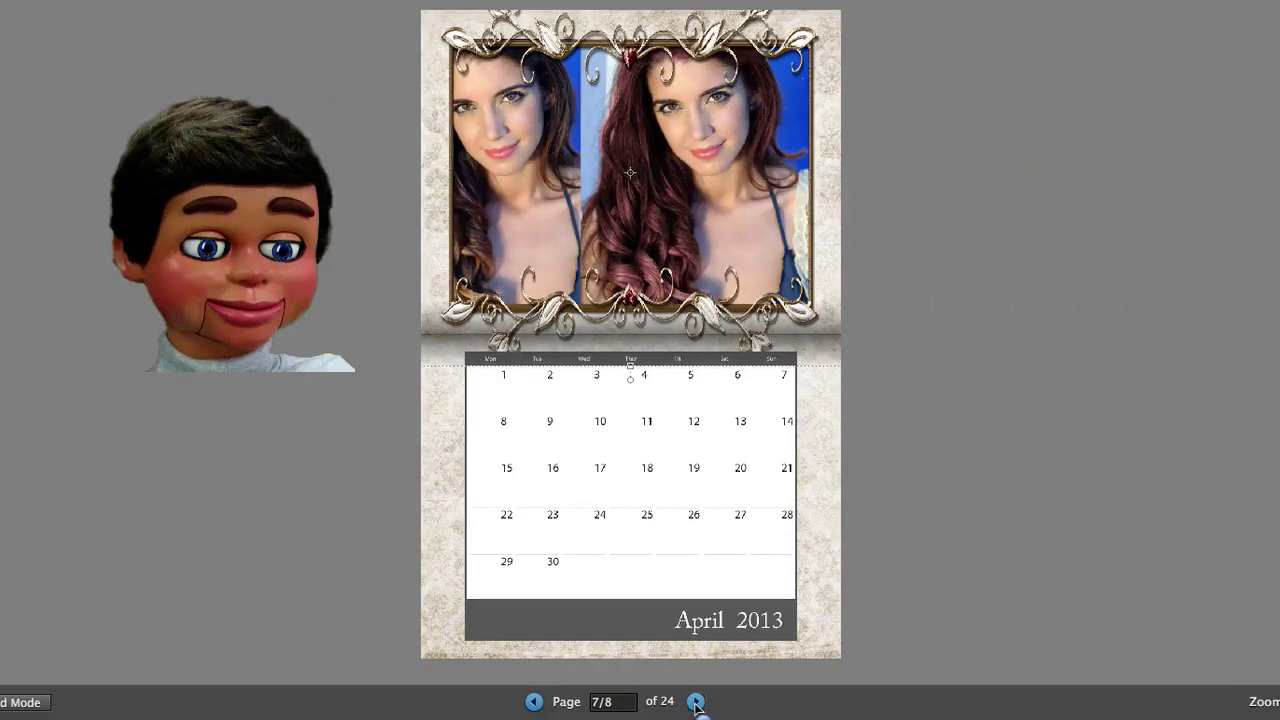
{"action": "left_click", "coordinate": [696, 702]}
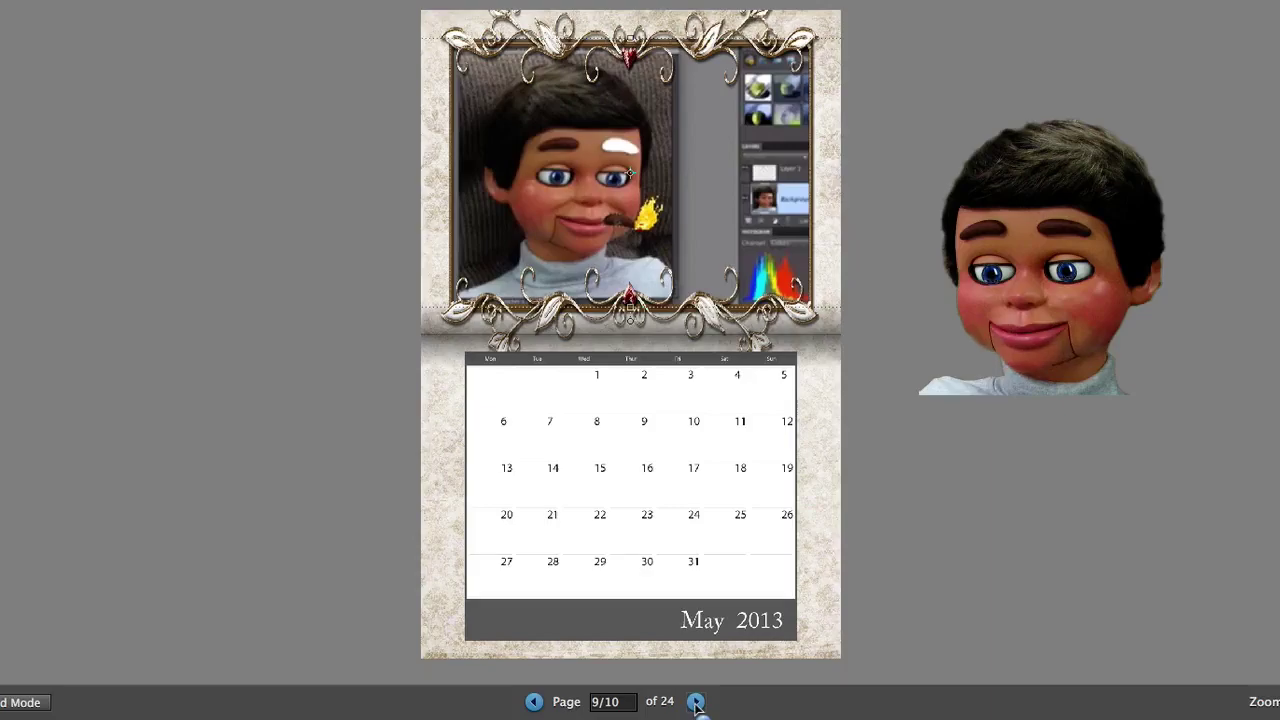
{"action": "left_click", "coordinate": [696, 702]}
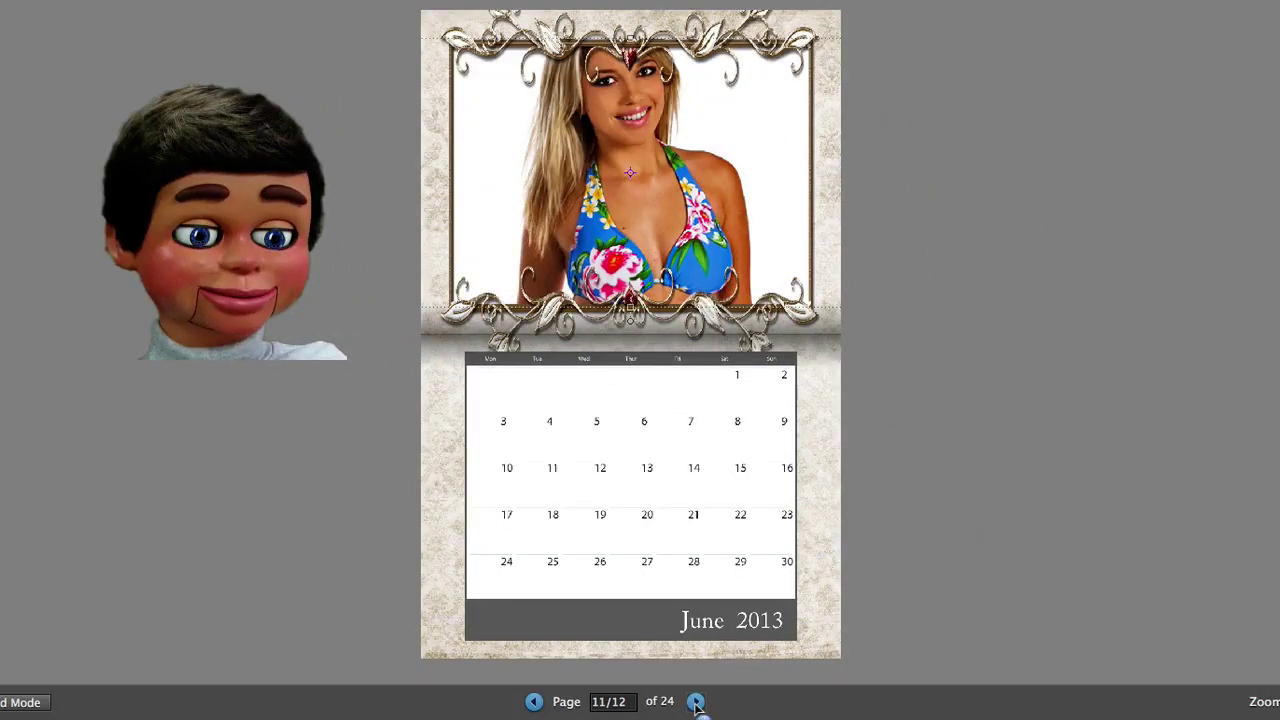
{"action": "left_click", "coordinate": [696, 702]}
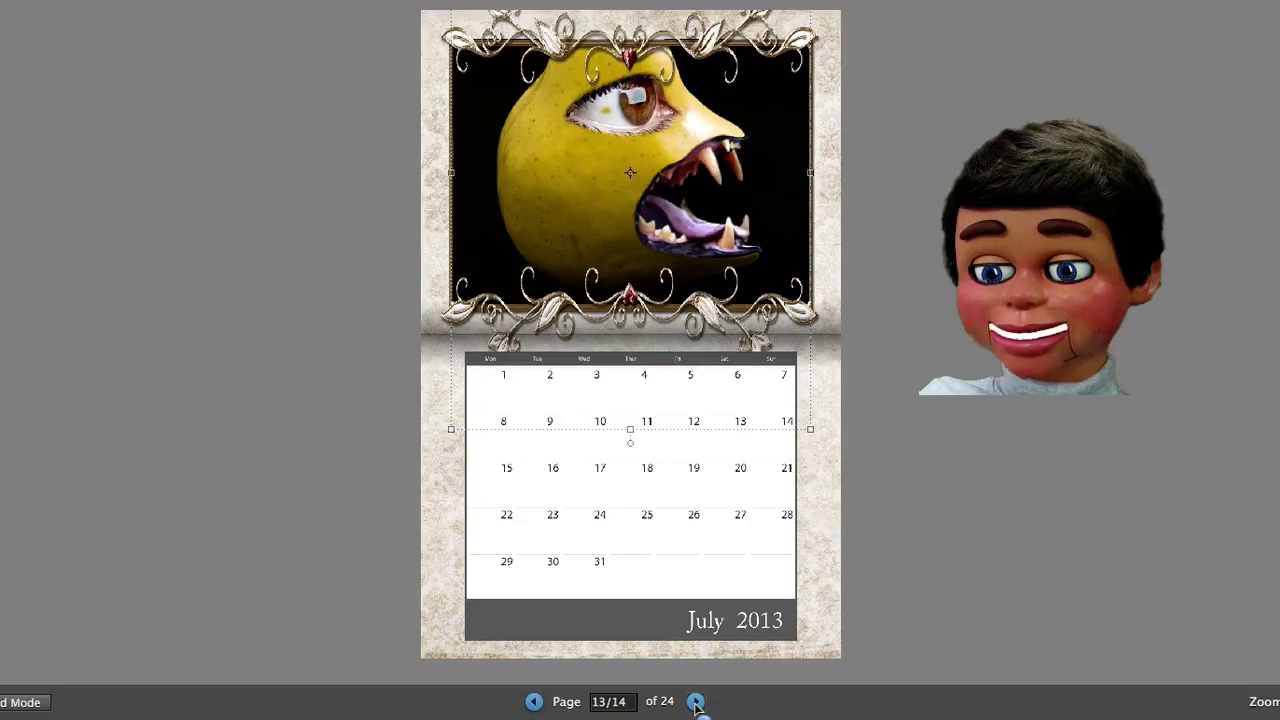
{"action": "left_click", "coordinate": [696, 702]}
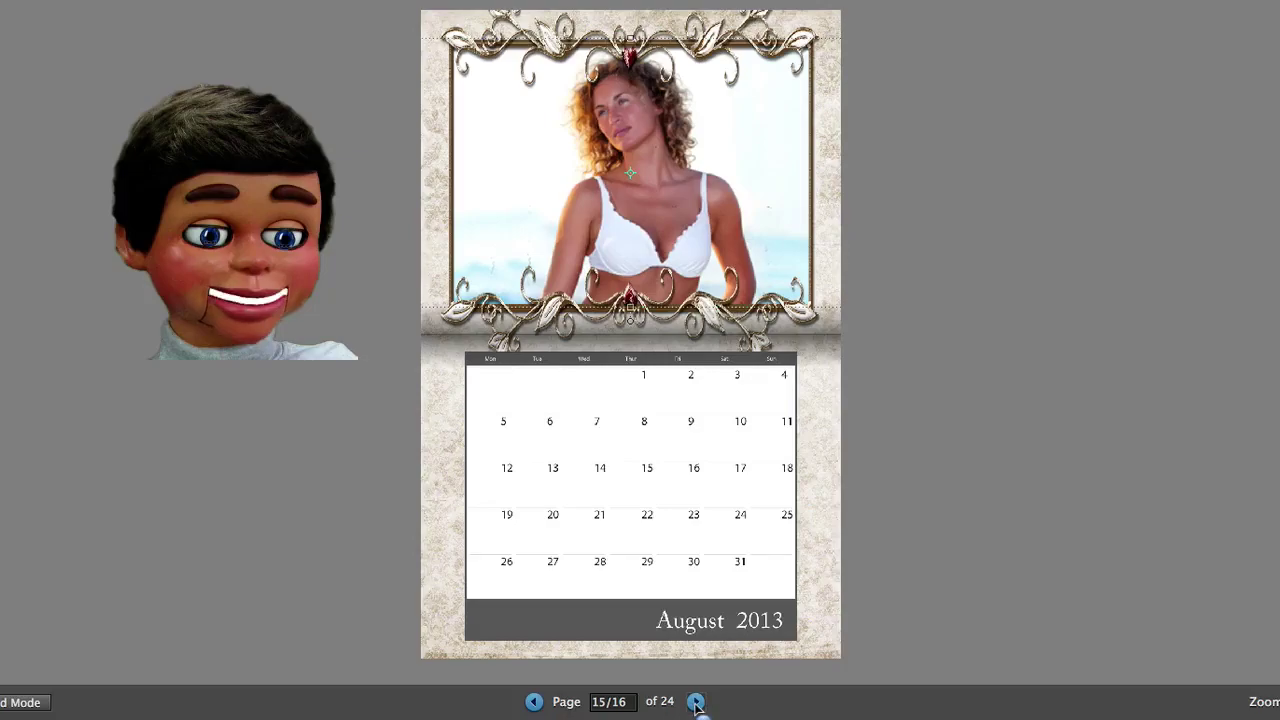
{"action": "left_click", "coordinate": [696, 702]}
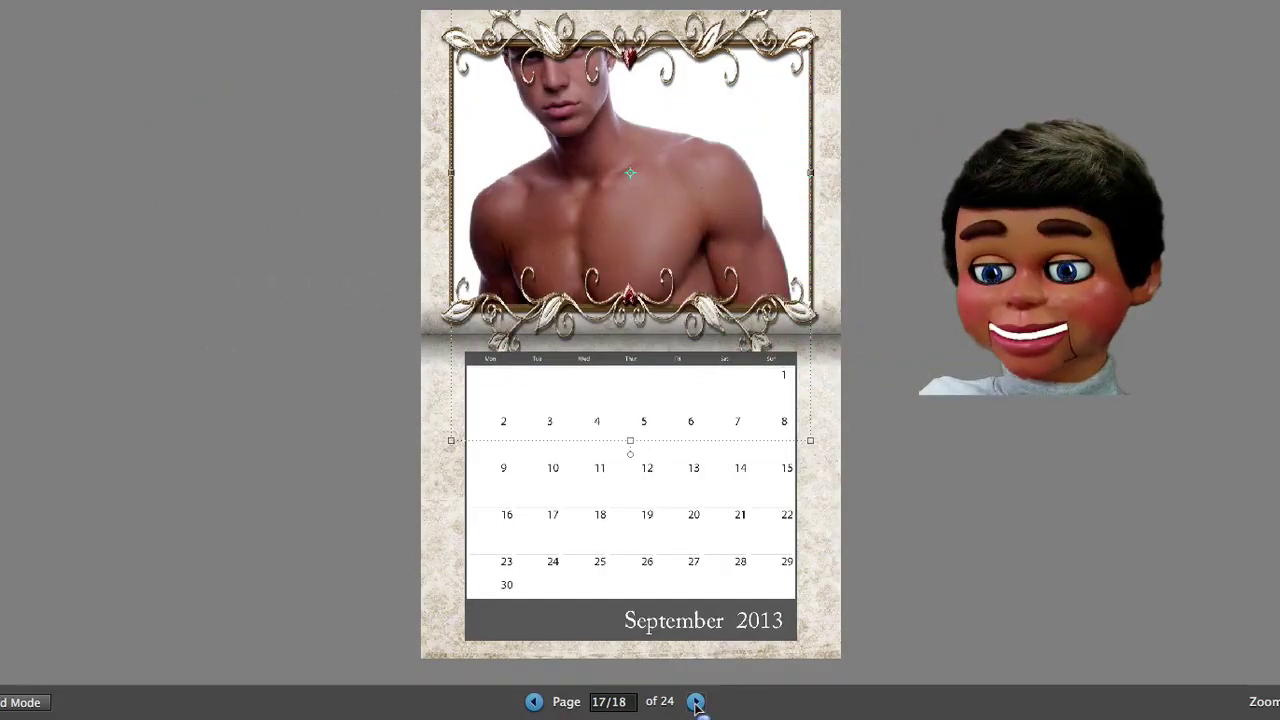
{"action": "left_click", "coordinate": [696, 702]}
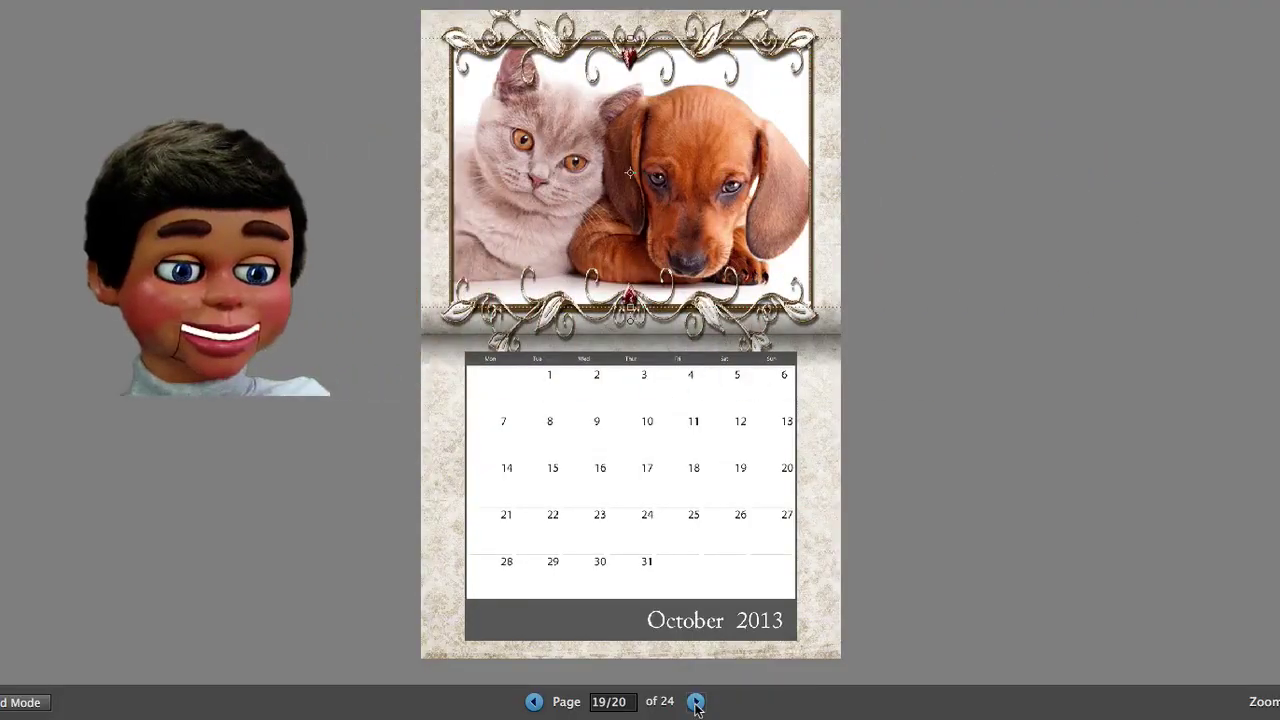